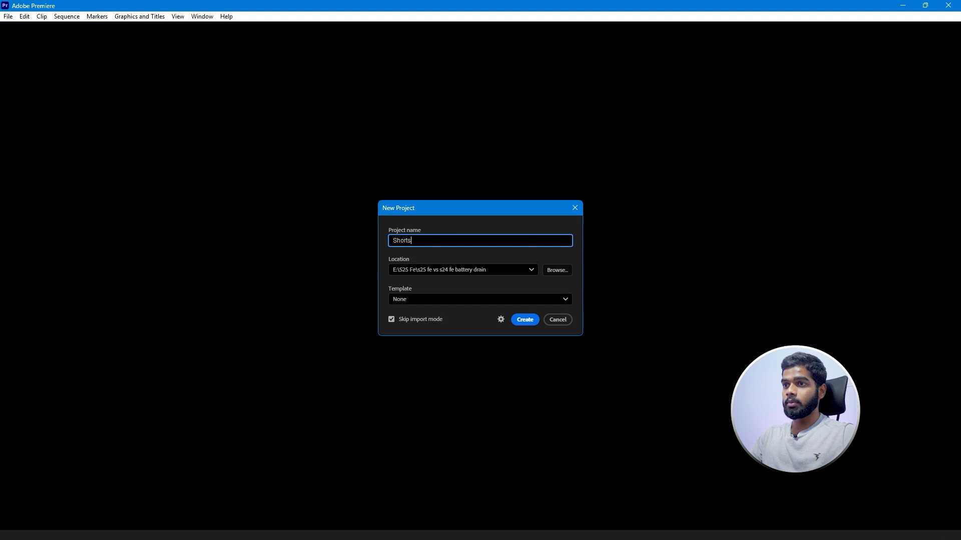
# Set the project location to E:\shortss and create the project named Shorts.
pyautogui.click(555, 271)
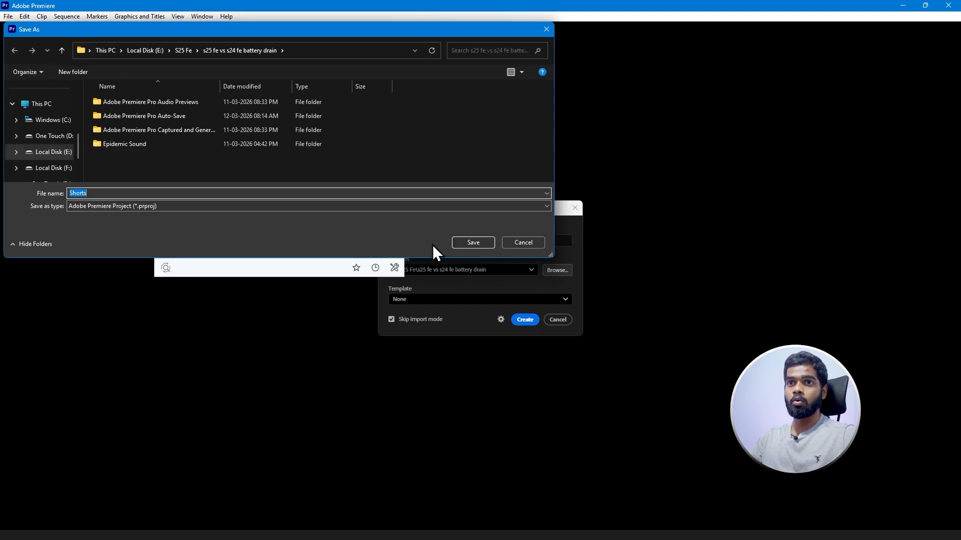
pyautogui.click(48, 156)
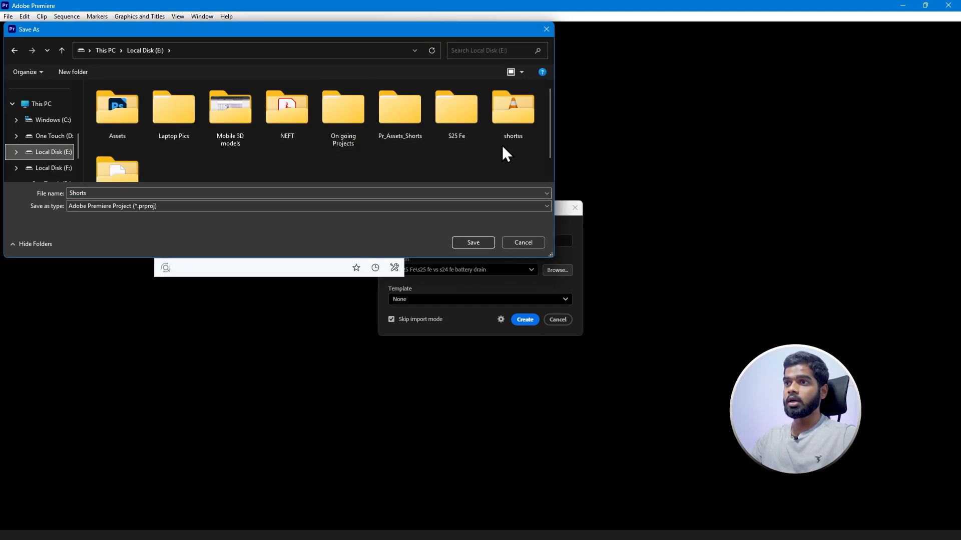
pyautogui.doubleClick(509, 121)
pyautogui.click(473, 243)
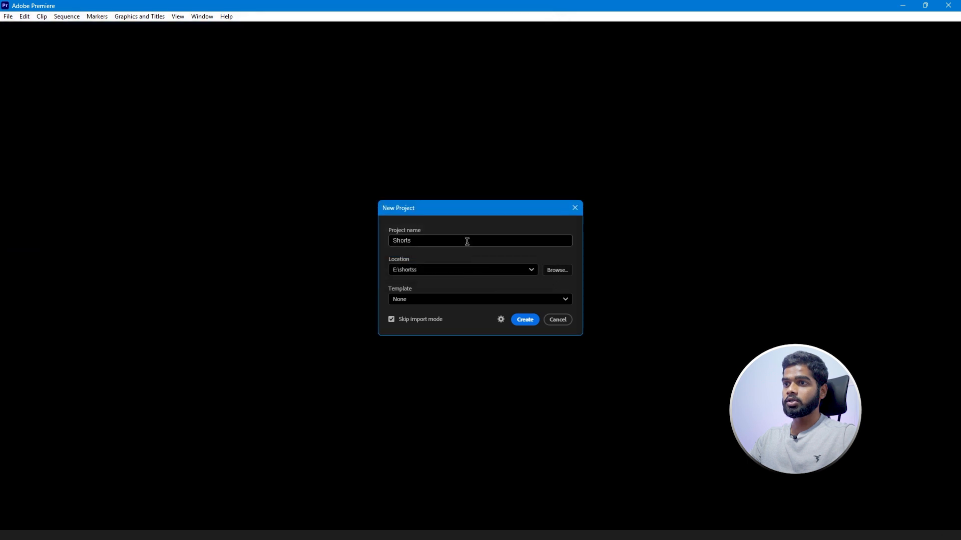
pyautogui.click(524, 319)
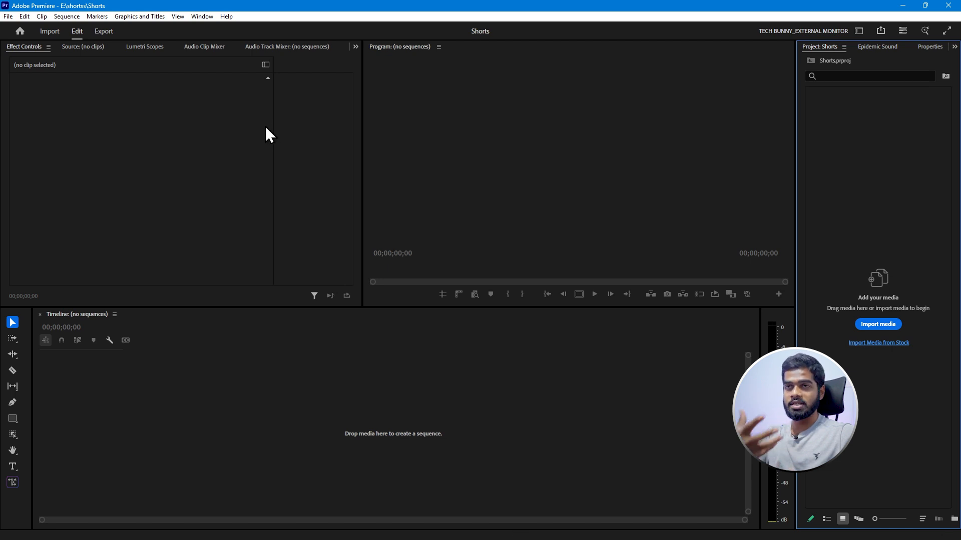
# Look through the list of available workspaces without switching the layout.
pyautogui.click(195, 13)
pyautogui.click(230, 35)
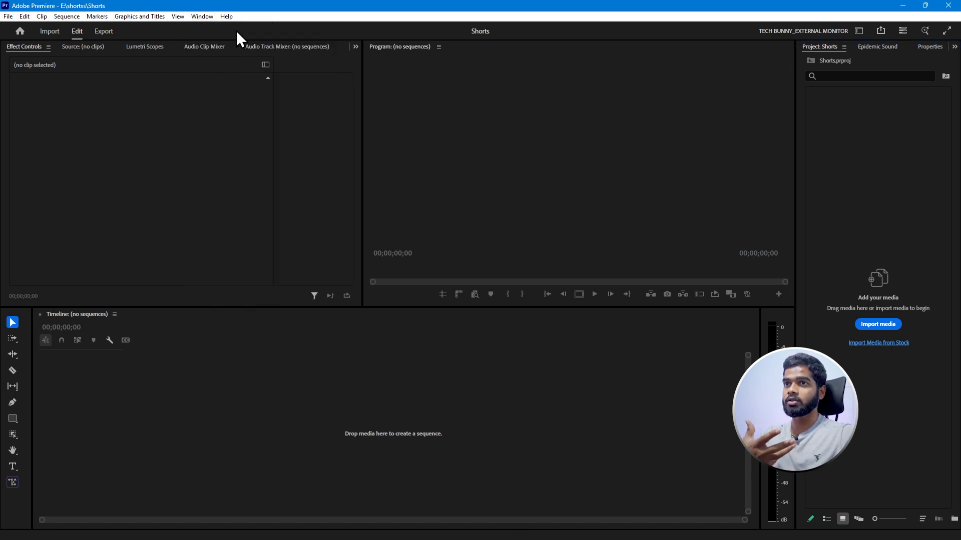
pyautogui.click(201, 19)
pyautogui.moveTo(217, 28)
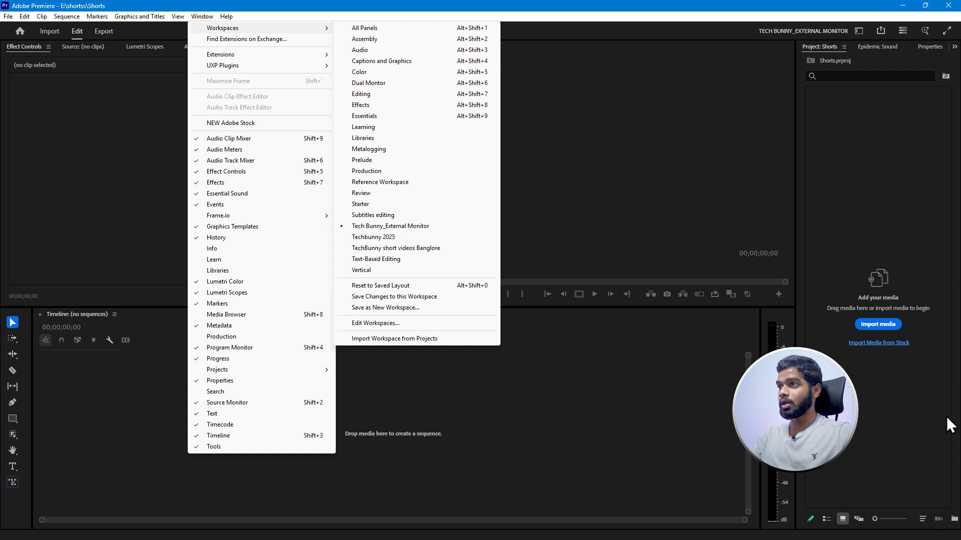
pyautogui.click(804, 118)
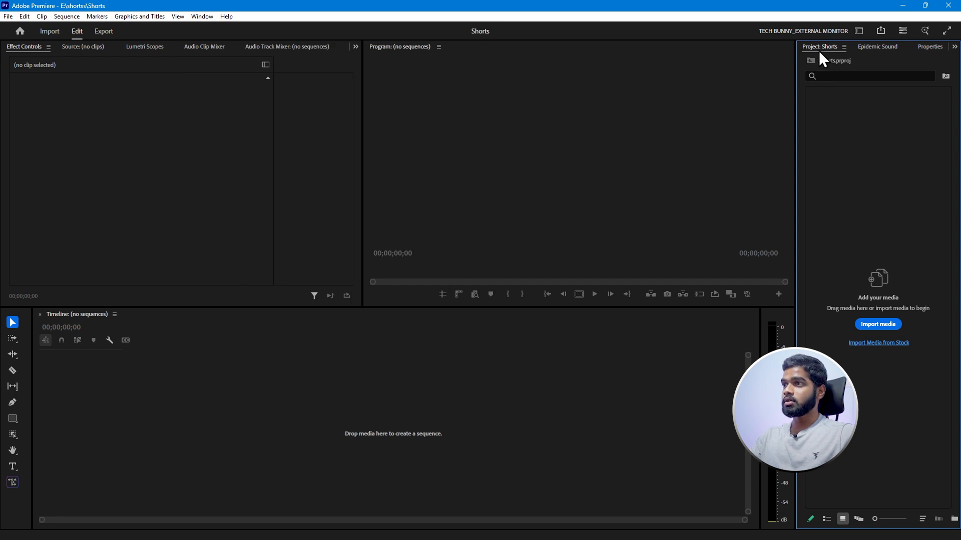
# Import the video C0411 and the audio recording Voice 260312_112226 from the shortss folder.
pyautogui.click(872, 324)
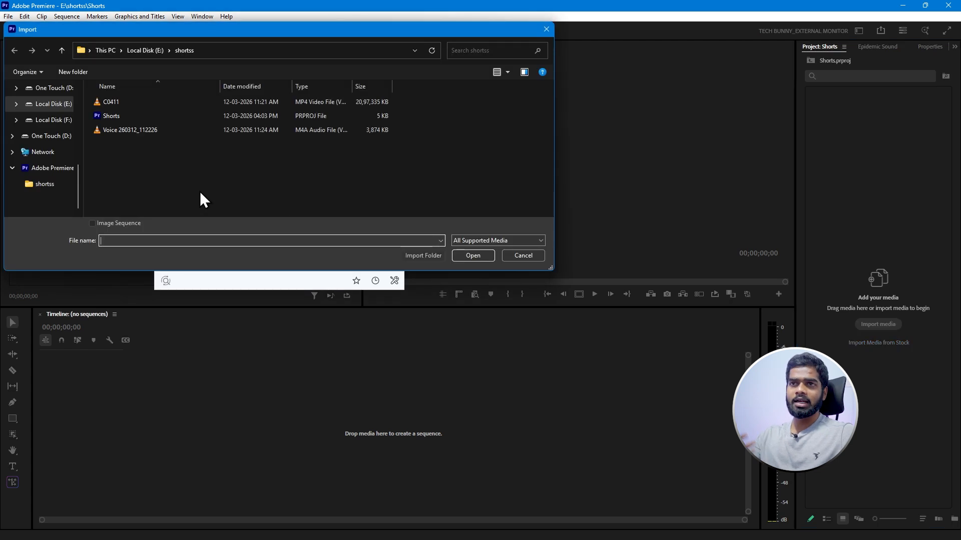
pyautogui.hotkey('ctrl', 'shift', '2')
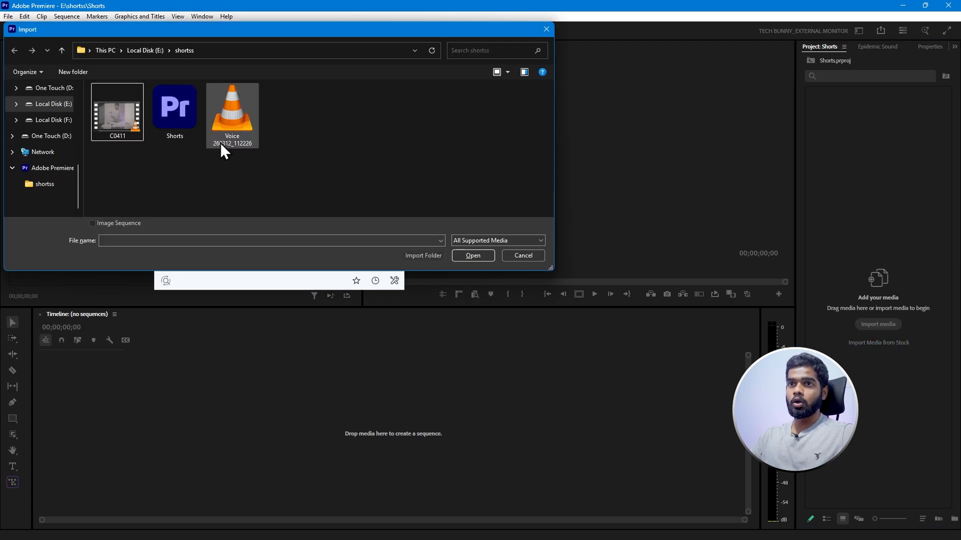
pyautogui.click(113, 127)
pyautogui.keyDown('ctrl'); pyautogui.click(239, 133); pyautogui.keyUp('ctrl')
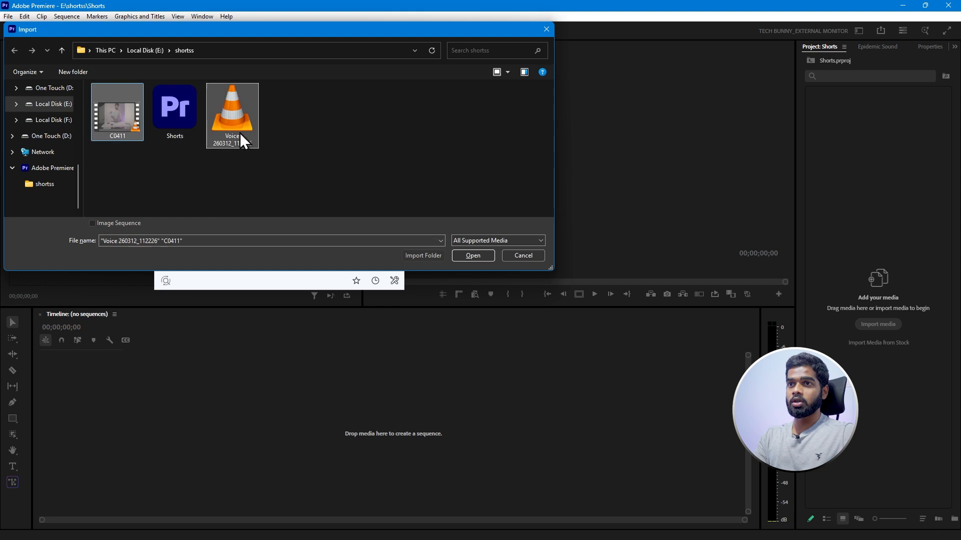
pyautogui.click(465, 257)
# Modify the colour settings of C0411.MP4 to preserve RGB, disabling input color management for the clip.
pyautogui.click(814, 136)
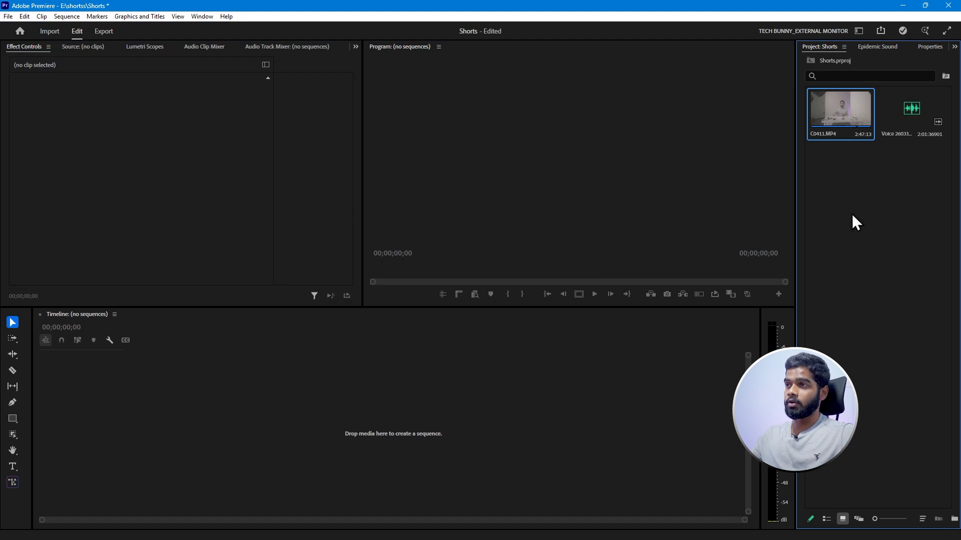
pyautogui.rightClick(833, 109)
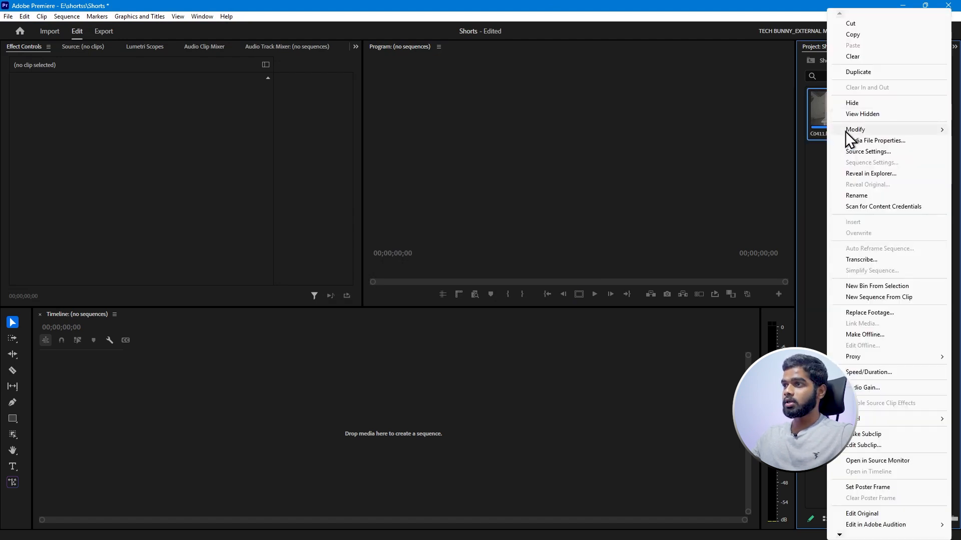
pyautogui.moveTo(836, 131)
pyautogui.click(770, 143)
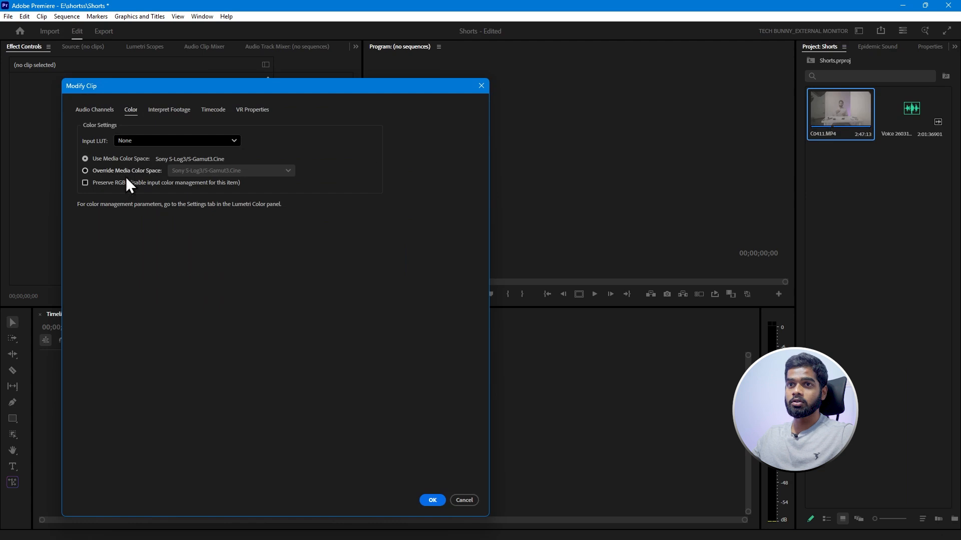
pyautogui.click(165, 111)
pyautogui.click(131, 111)
pyautogui.click(86, 182)
pyautogui.click(433, 499)
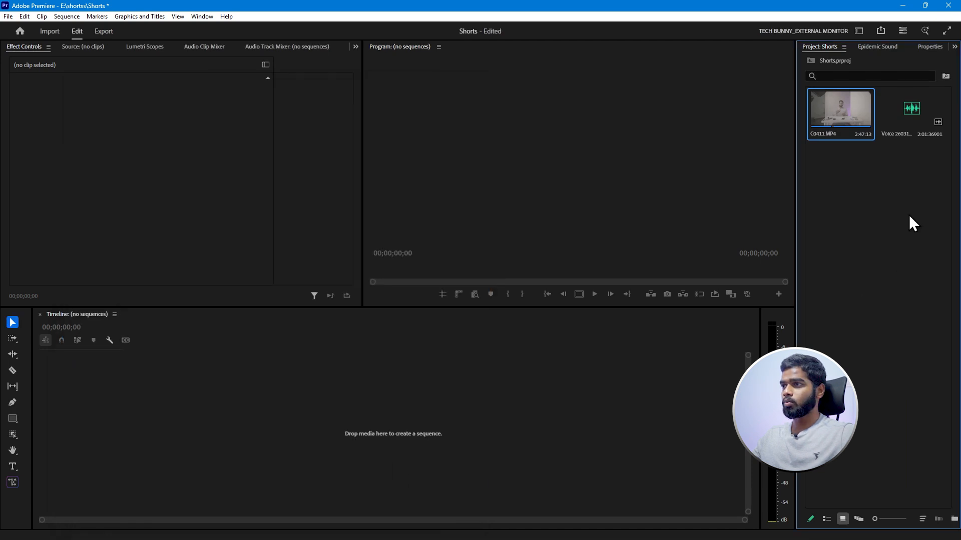
# Create a sequence from C0411.MP4 and place the voice recording on track A2 beneath the camera audio.
pyautogui.moveTo(840, 102); pyautogui.dragTo(762, 174)
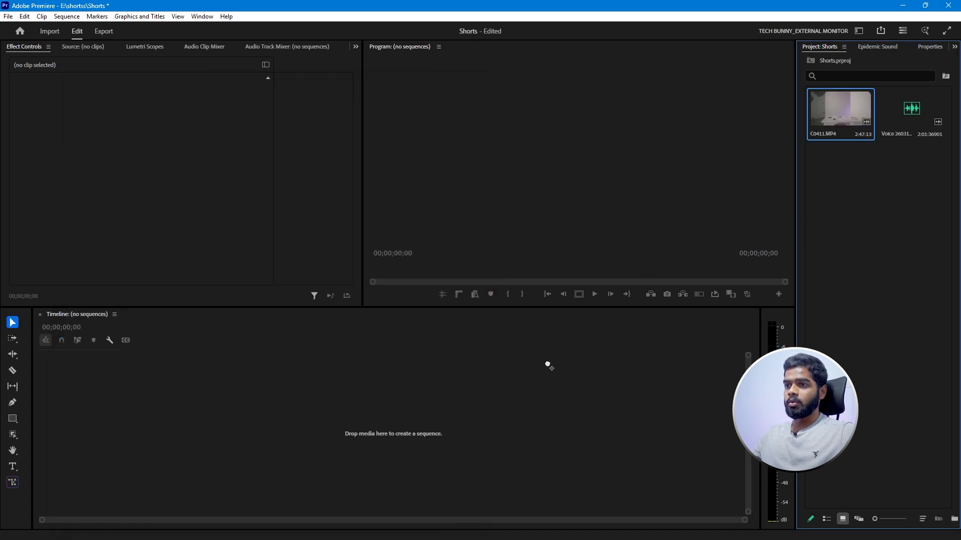
pyautogui.moveTo(470, 399); pyautogui.dragTo(470, 397)
pyautogui.click(240, 340)
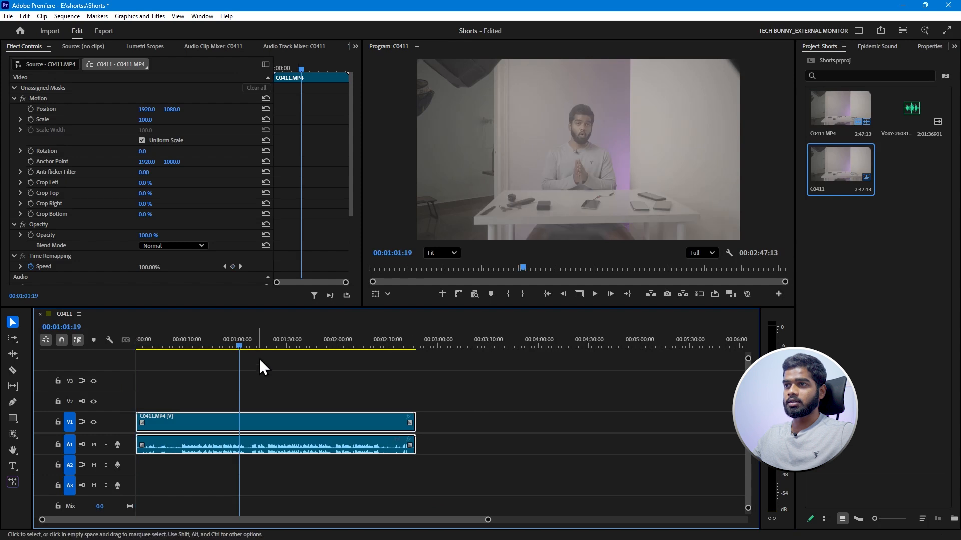
pyautogui.click(851, 171)
pyautogui.moveTo(910, 122); pyautogui.dragTo(154, 472)
# Synchronize the video clip and the voice recording by audio track channel 1.
pyautogui.moveTo(305, 384); pyautogui.dragTo(219, 472)
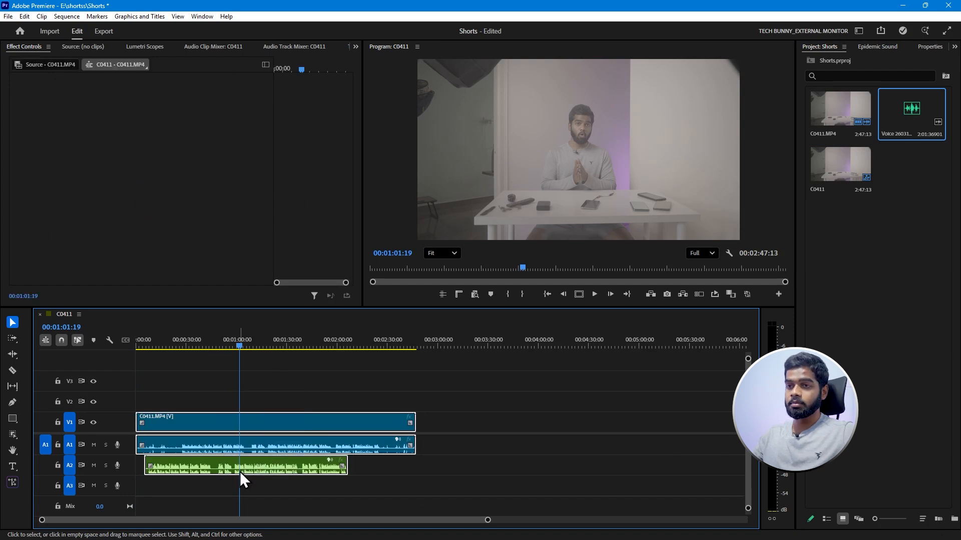
pyautogui.rightClick(251, 423)
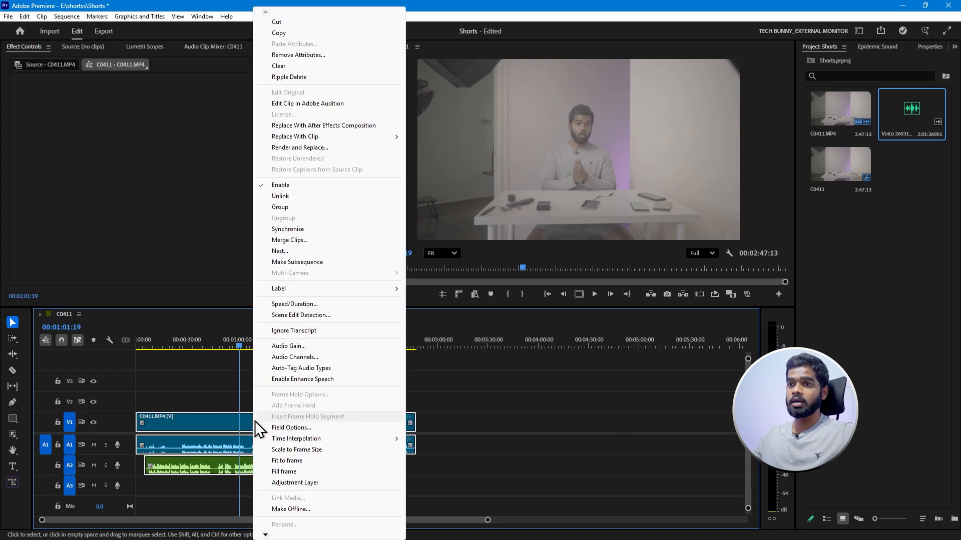
pyautogui.click(281, 229)
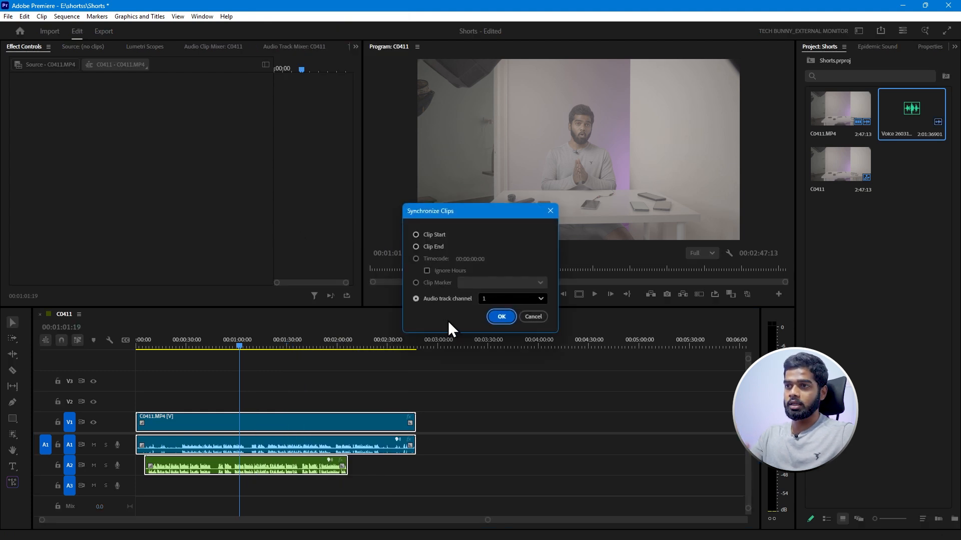
pyautogui.click(502, 316)
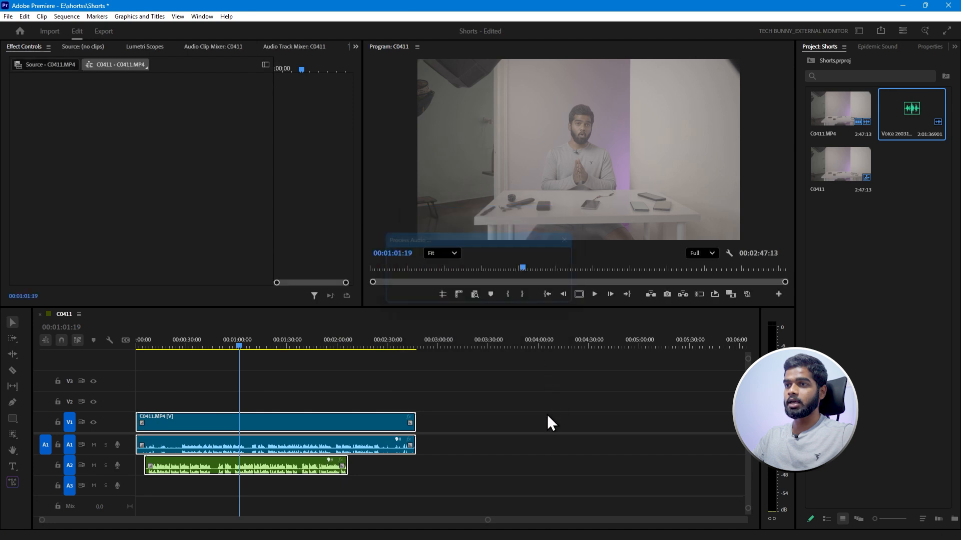
# Split C0411.MP4 where the voice recording starts, at 00:00:24:22, and delete the footage before it.
pyautogui.click(292, 388)
pyautogui.press('Up')
pyautogui.click(251, 380)
pyautogui.press('=')
pyautogui.press('=')
pyautogui.press('=')
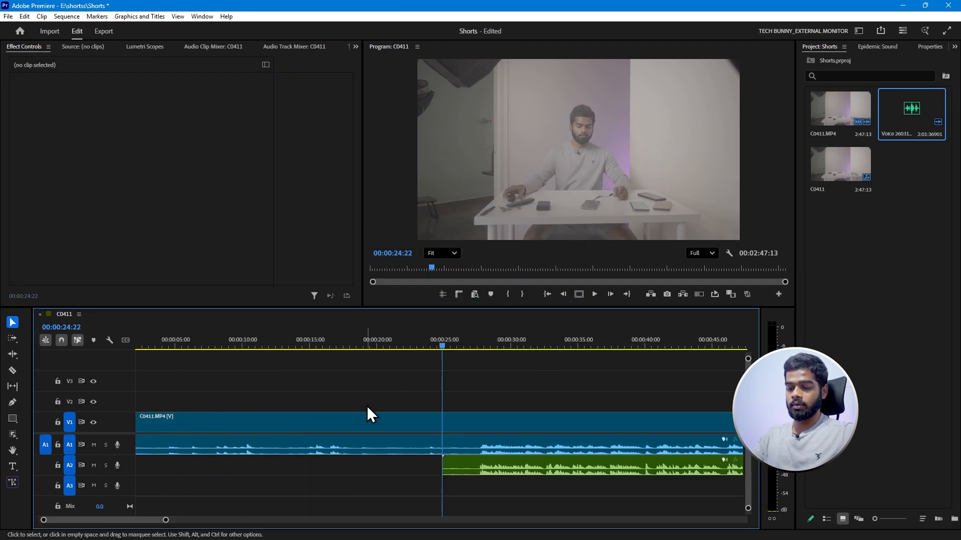
pyautogui.hotkey('ctrl', 'k')
pyautogui.moveTo(370, 382); pyautogui.dragTo(409, 461)
pyautogui.press('Delete')
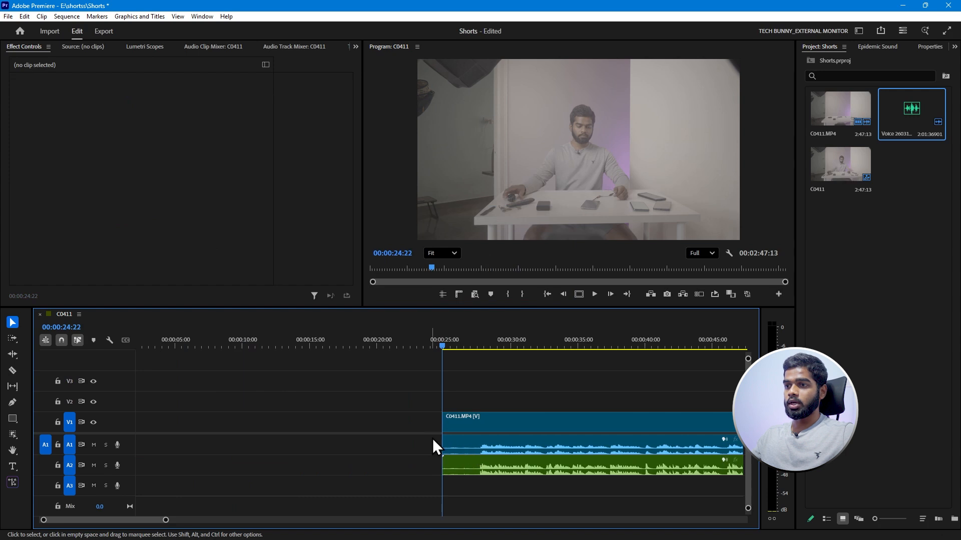
# Split C0411.MP4 where the voice recording ends and delete the leftover footage after it.
pyautogui.press('Down')
pyautogui.hotkey('ctrl', 'k')
pyautogui.moveTo(478, 380); pyautogui.dragTo(495, 466)
pyautogui.press('Delete')
pyautogui.press('Up')
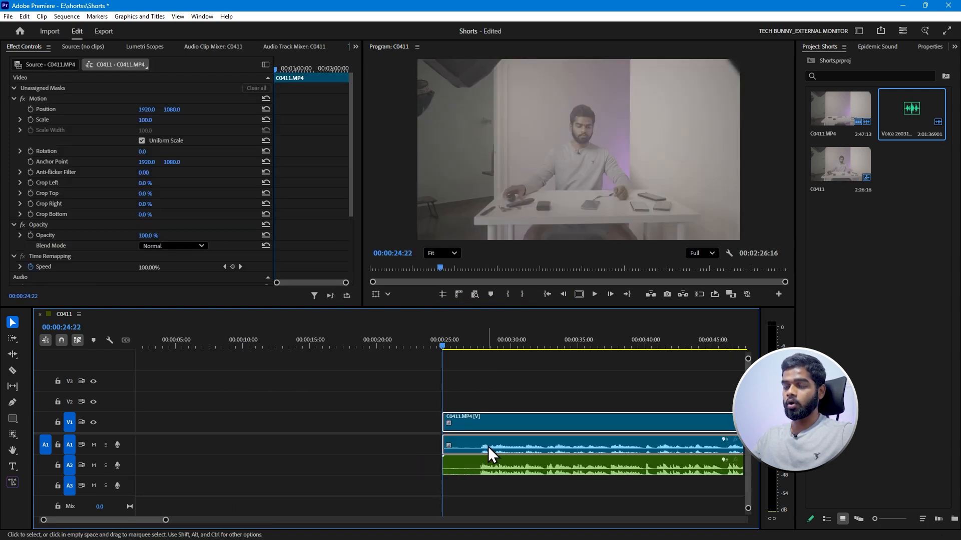
# Toggle Linked Selection off and on, selecting the clip's video and audio to compare how they are picked.
pyautogui.click(468, 471)
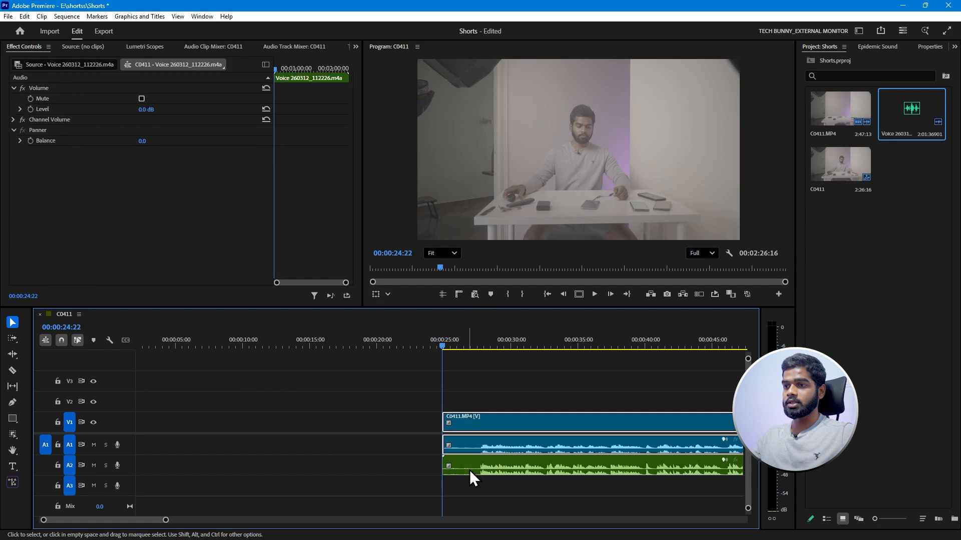
pyautogui.click(77, 340)
pyautogui.click(503, 426)
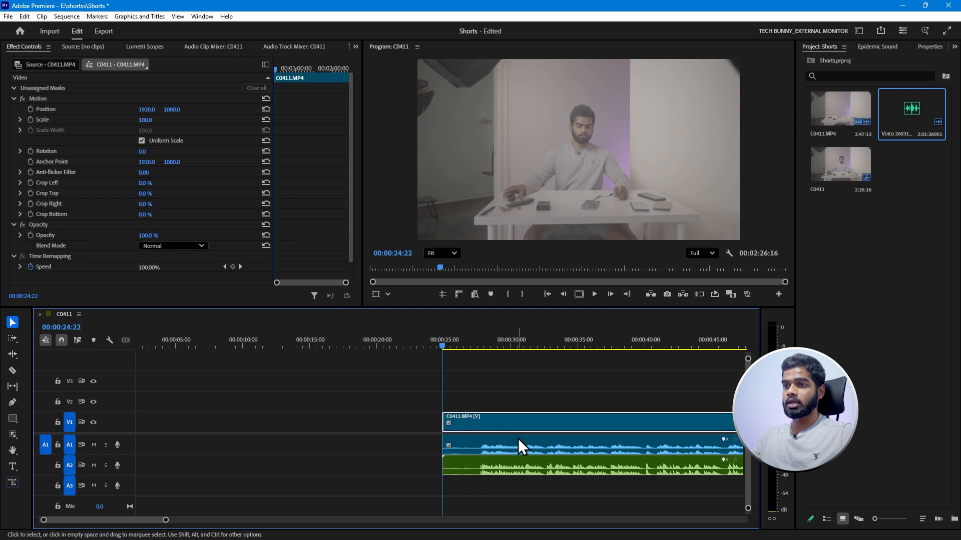
pyautogui.click(495, 450)
pyautogui.click(78, 341)
pyautogui.click(497, 427)
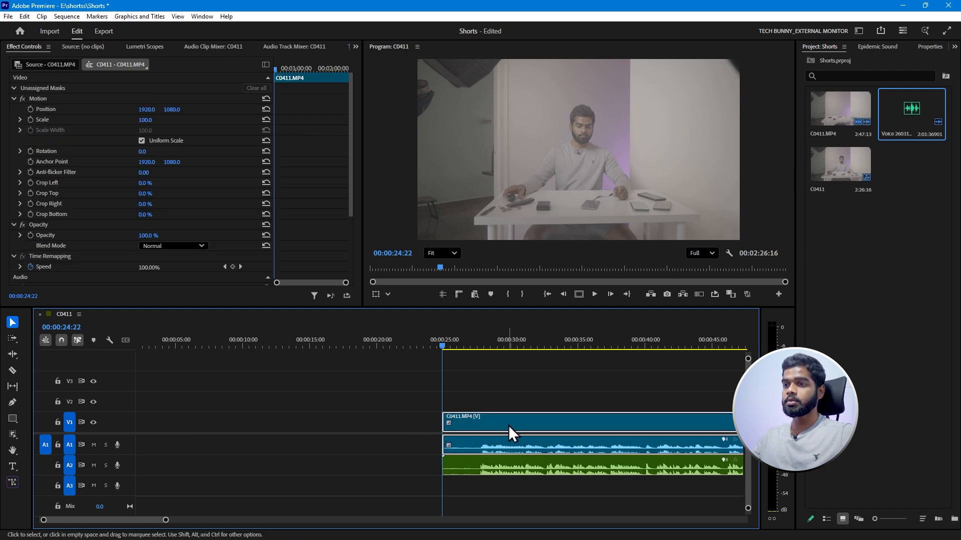
pyautogui.click(488, 469)
pyautogui.click(506, 428)
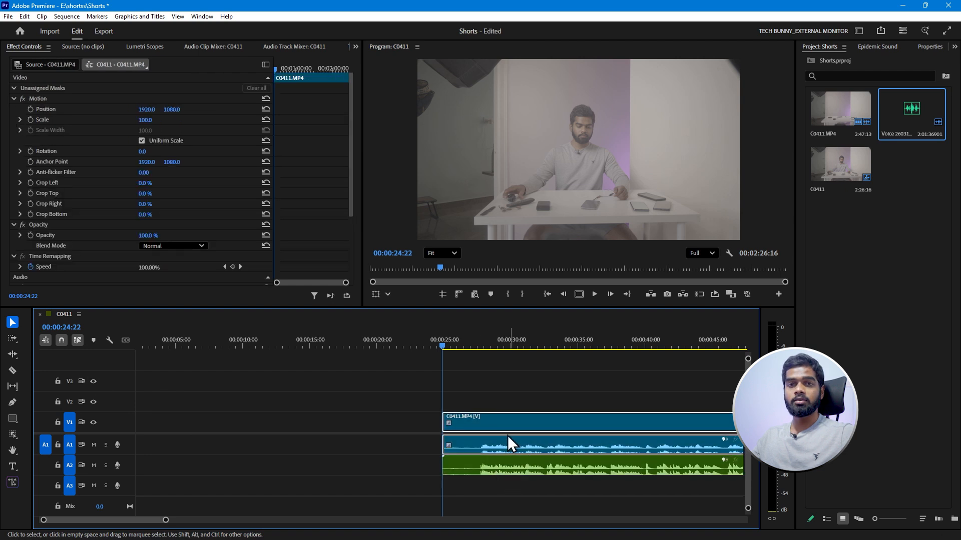
# Turn off Linked Selection, delete the camera audio, and move the voice recording from track A2 to A1.
pyautogui.click(77, 341)
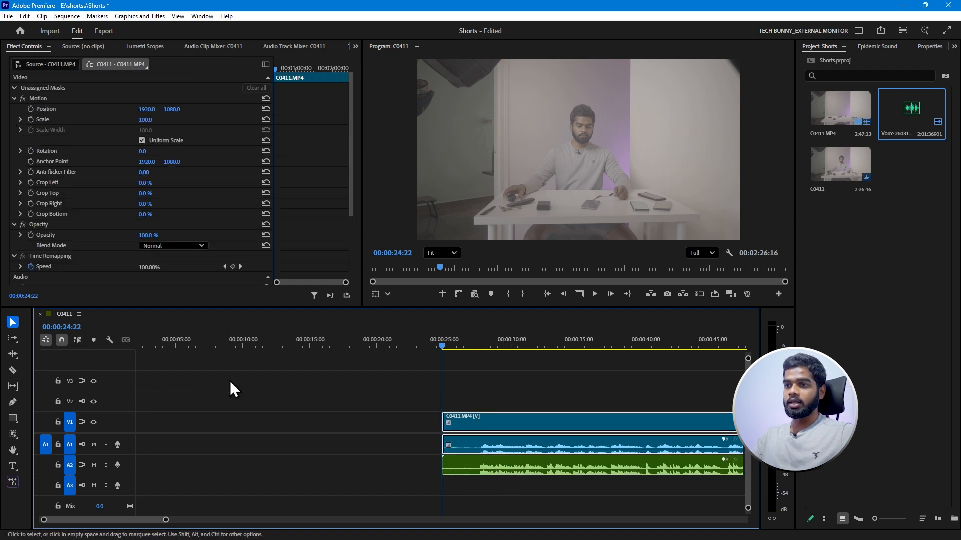
pyautogui.click(218, 386)
pyautogui.click(477, 447)
pyautogui.press('Delete')
pyautogui.moveTo(491, 467); pyautogui.dragTo(492, 445)
# Link the C0411.MP4 video with the voice recording on A1 and save the project.
pyautogui.moveTo(478, 388); pyautogui.dragTo(513, 443)
pyautogui.rightClick(503, 419)
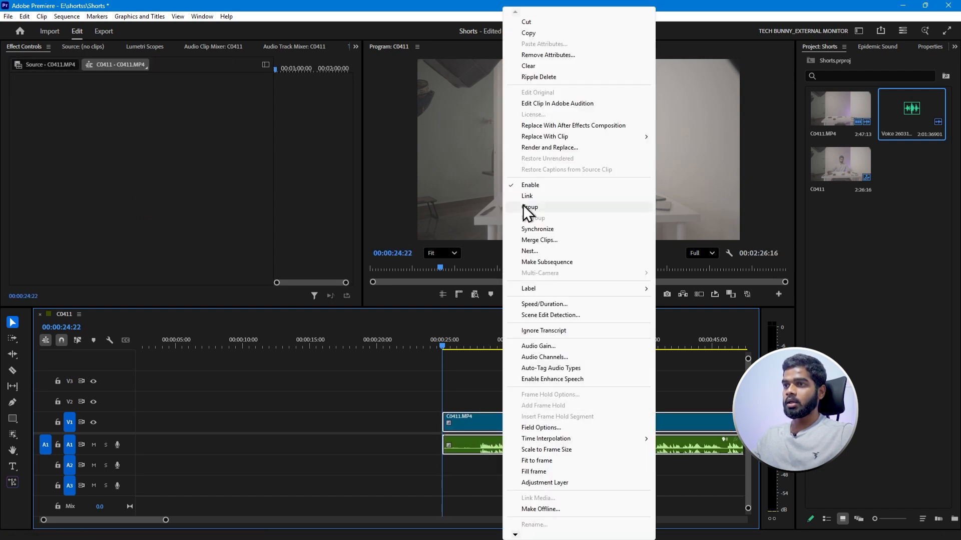
pyautogui.click(518, 196)
pyautogui.click(385, 423)
pyautogui.hotkey('ctrl', 's')
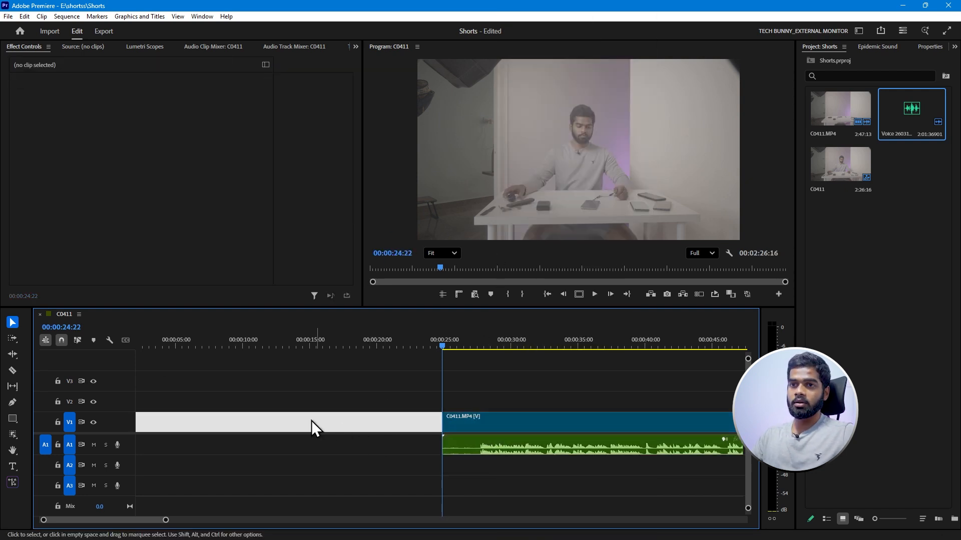
# Turn Linked Selection on and remove the gap before the linked clip so it starts at 00:00:00:00.
pyautogui.click(78, 341)
pyautogui.click(233, 387)
pyautogui.click(503, 427)
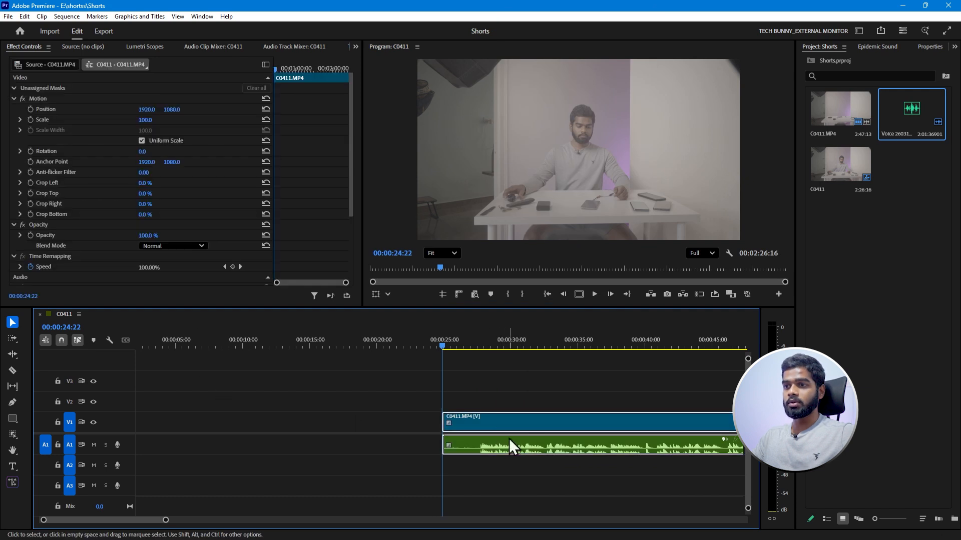
pyautogui.click(345, 425)
pyautogui.press('Delete')
pyautogui.click(195, 377)
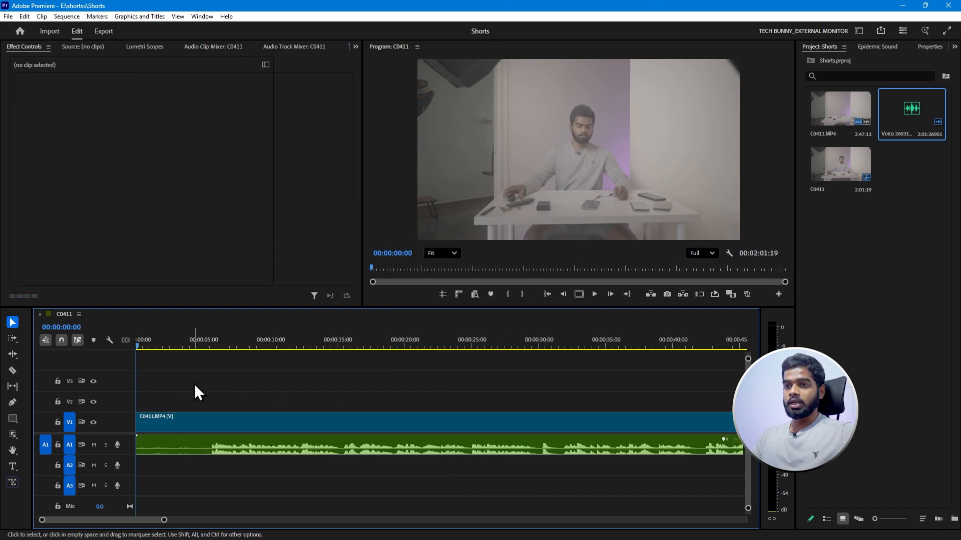
# Find the Clear_Presets audio preset by searching the effects for "clear" and apply it to the voice recording.
pyautogui.click(948, 48)
pyautogui.click(914, 99)
pyautogui.click(841, 63)
pyautogui.write('clear')
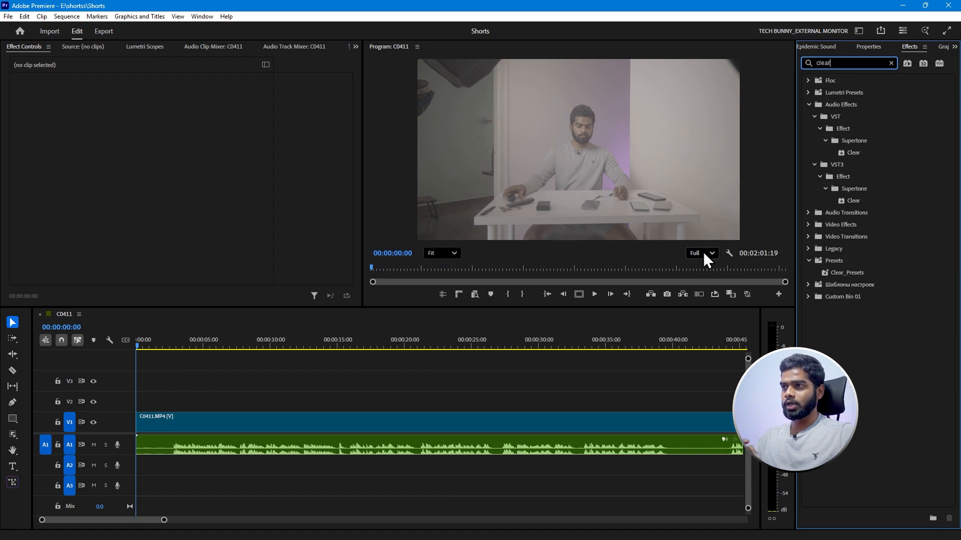
pyautogui.moveTo(838, 278); pyautogui.dragTo(812, 275)
pyautogui.moveTo(725, 284); pyautogui.dragTo(325, 453)
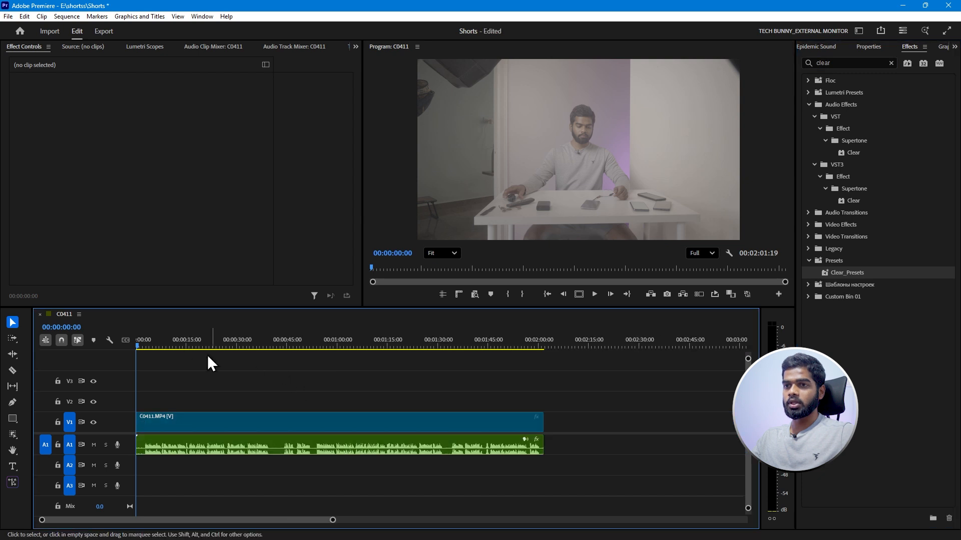
pyautogui.click(199, 341)
pyautogui.click(199, 449)
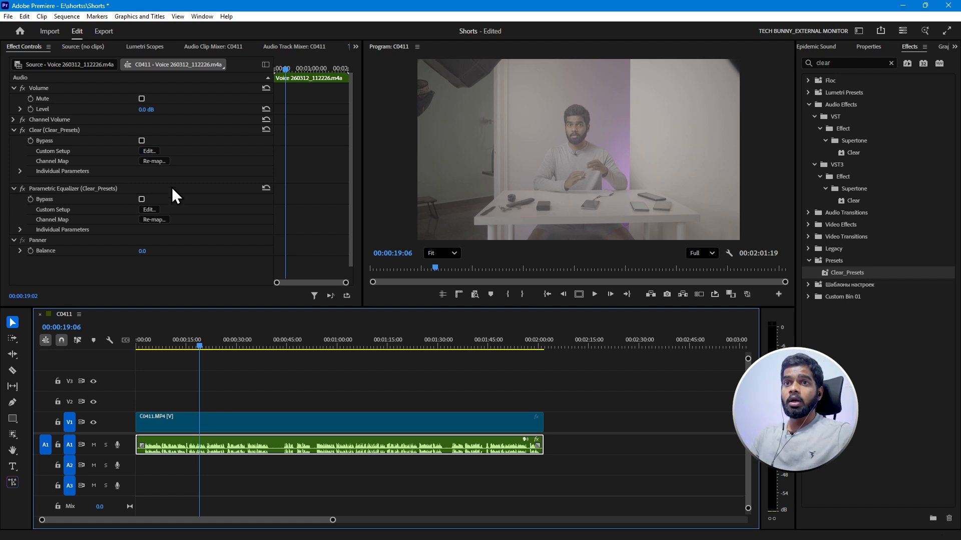
# Set the Clear effect to the 1. Studio preset and adjust Ambience to about -32.3 dB, Voice to 1.8 dB and Voice Reverb to -30.6 dB.
pyautogui.click(149, 151)
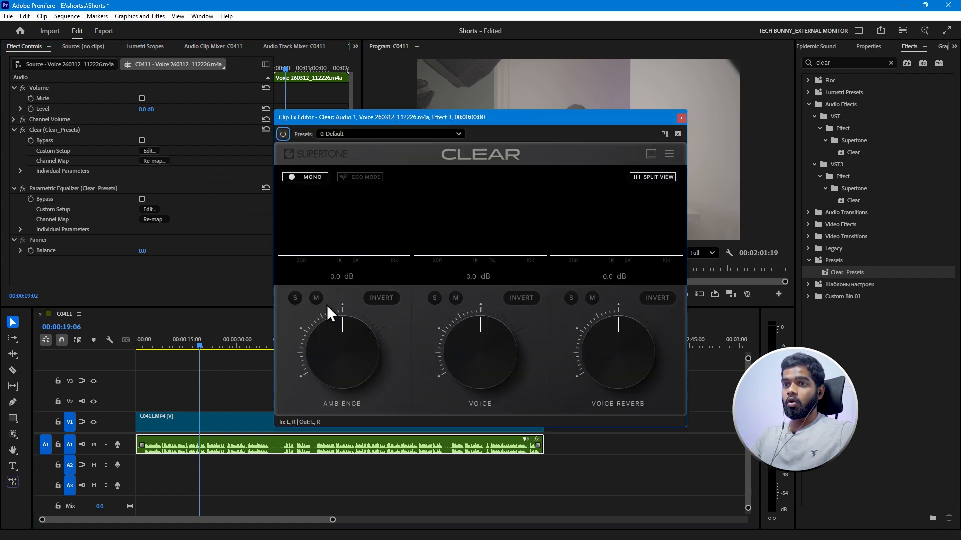
pyautogui.click(336, 134)
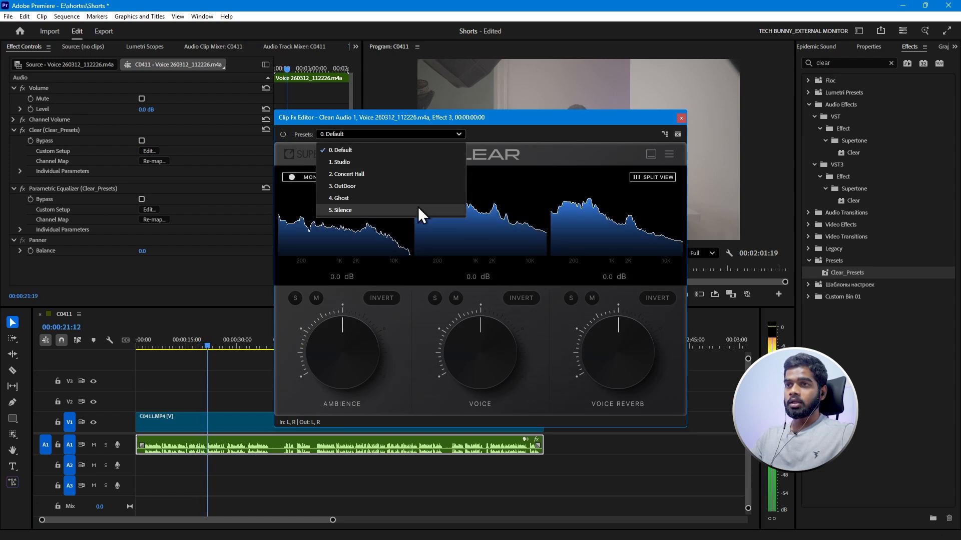
pyautogui.click(353, 162)
pyautogui.moveTo(340, 380); pyautogui.dragTo(341, 375)
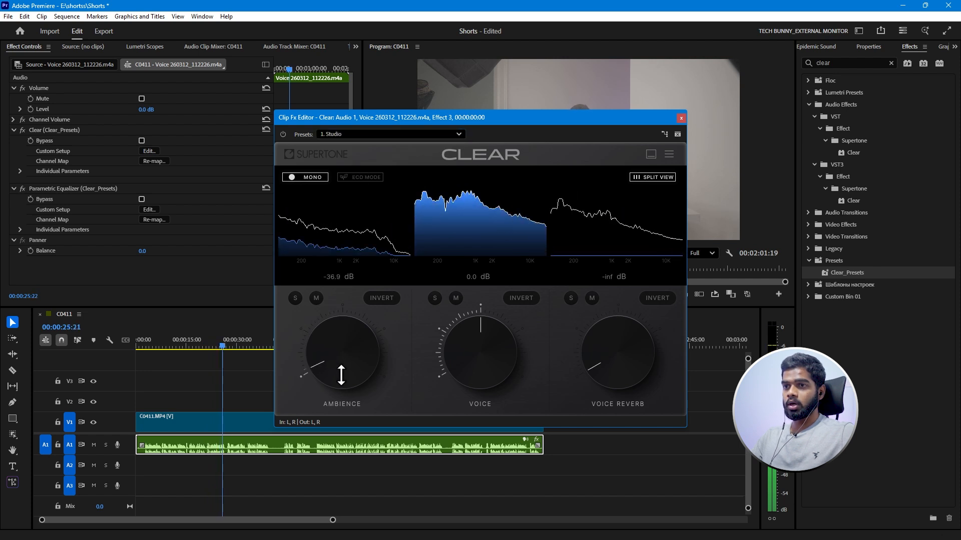
pyautogui.moveTo(625, 380); pyautogui.dragTo(619, 376)
pyautogui.moveTo(467, 371); pyautogui.dragTo(467, 366)
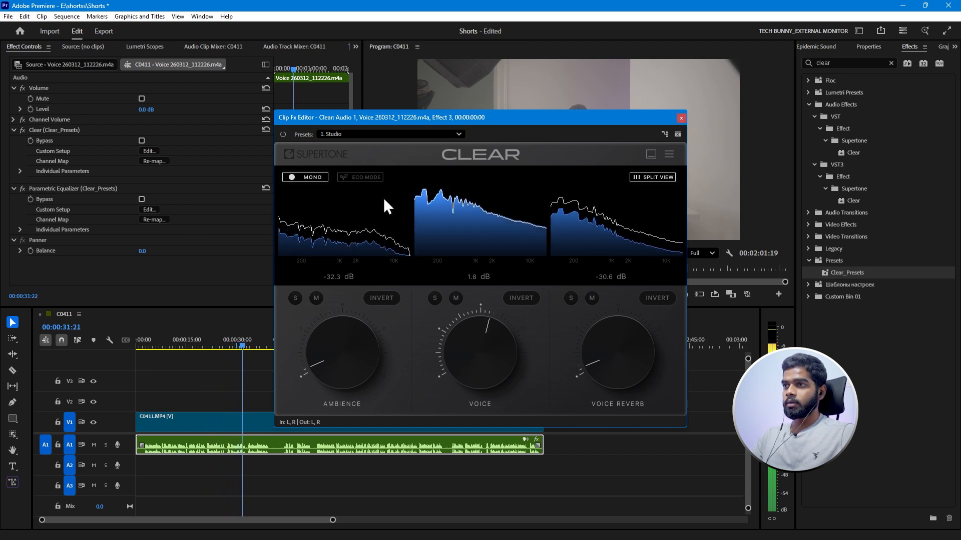
pyautogui.click(680, 118)
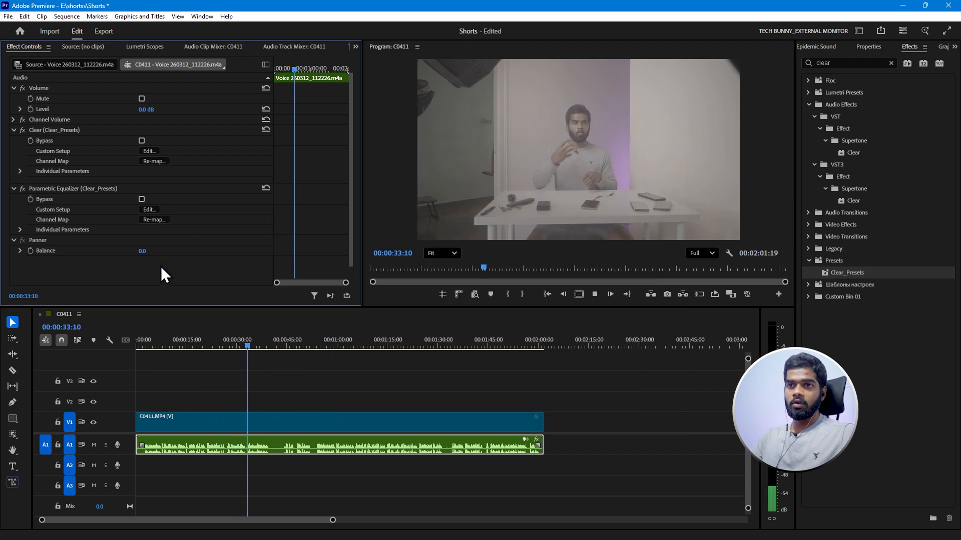
# Set the voice recording's Parametric Equalizer to the Vocal Enhancer preset.
pyautogui.click(150, 209)
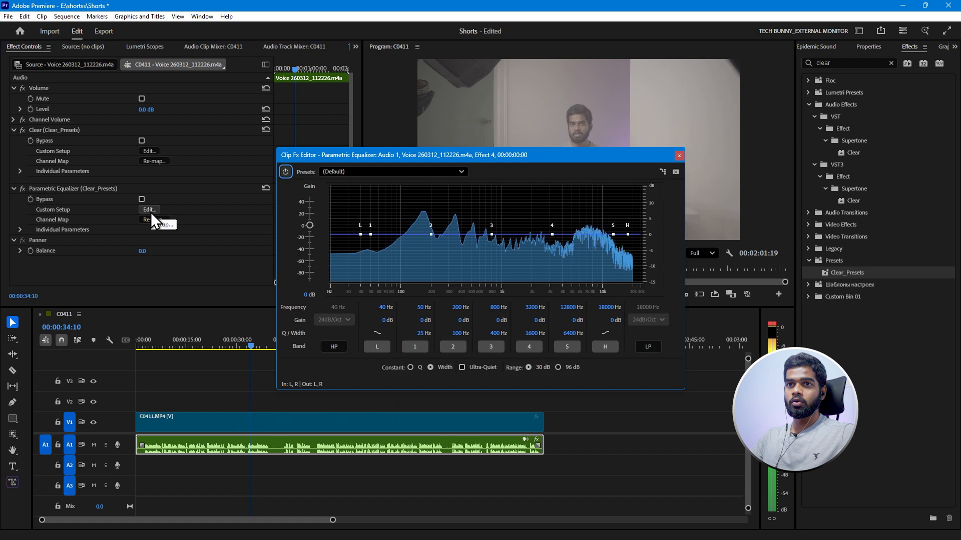
pyautogui.click(354, 172)
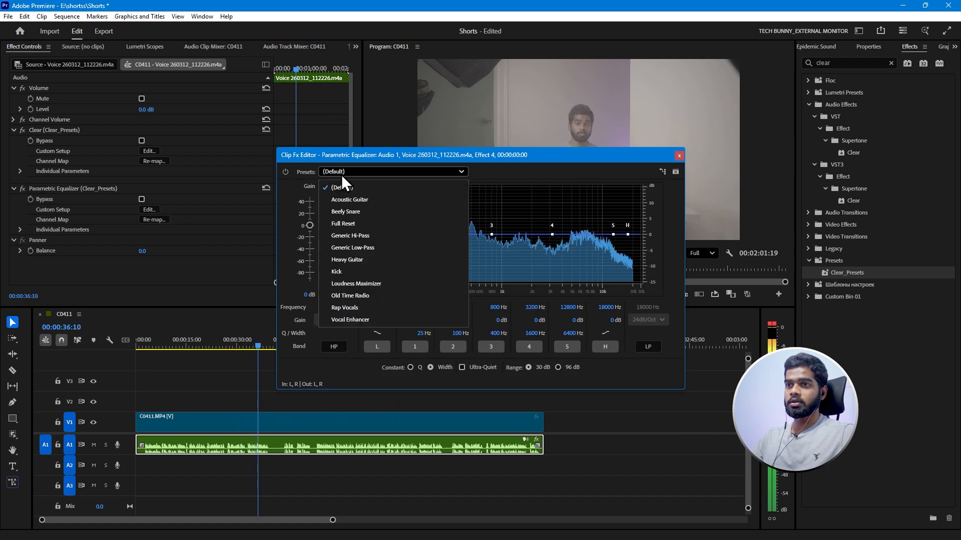
pyautogui.click(351, 322)
pyautogui.click(679, 156)
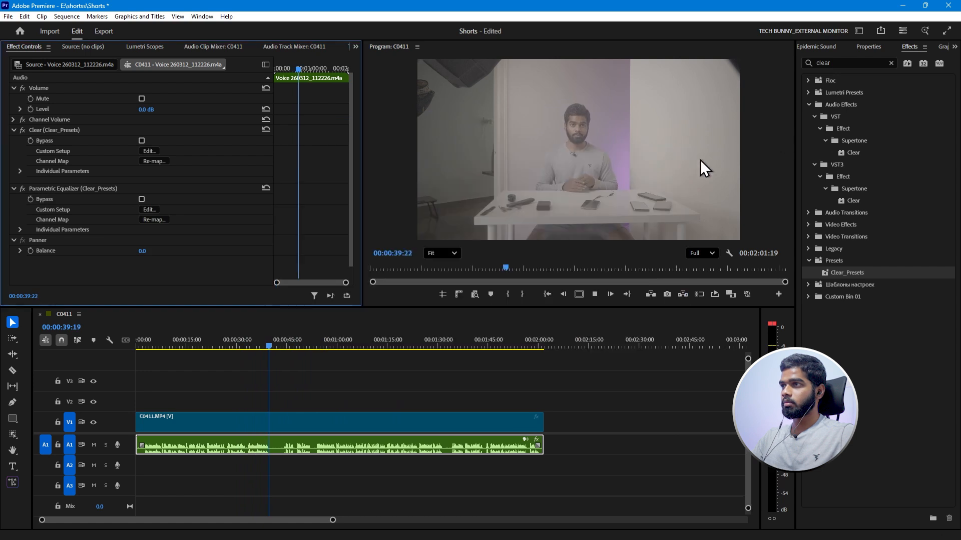
# Clear the effects search, render and replace the voice recording on A1, and save the project.
pyautogui.click(891, 63)
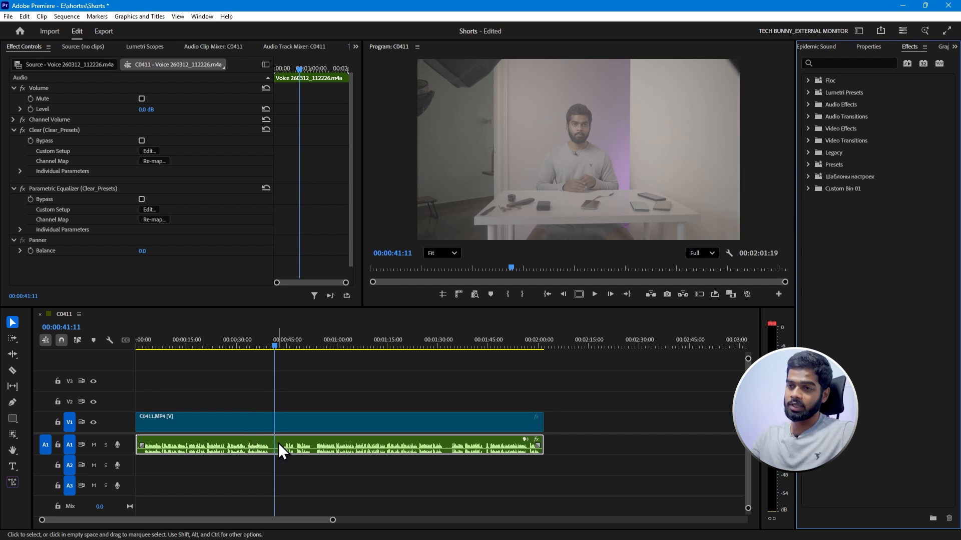
pyautogui.rightClick(250, 447)
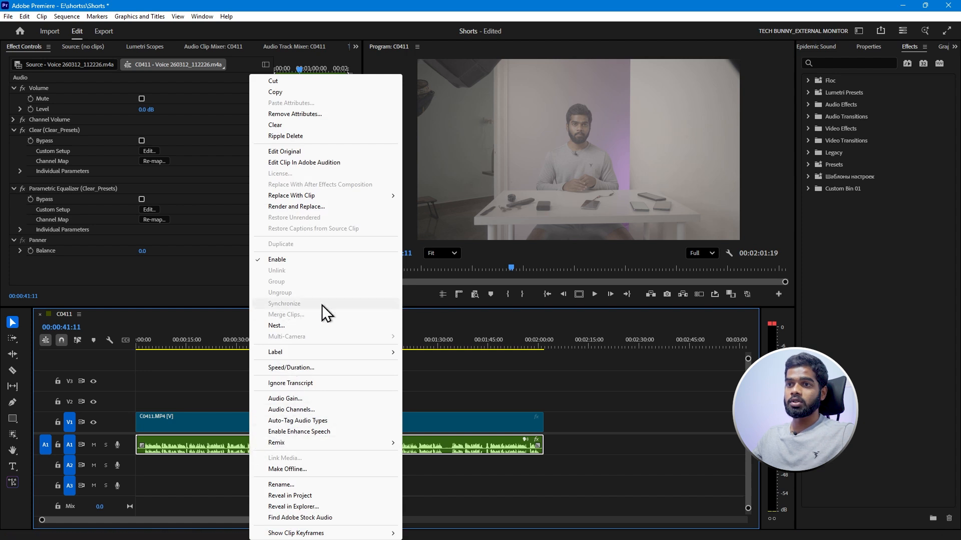
pyautogui.click(321, 206)
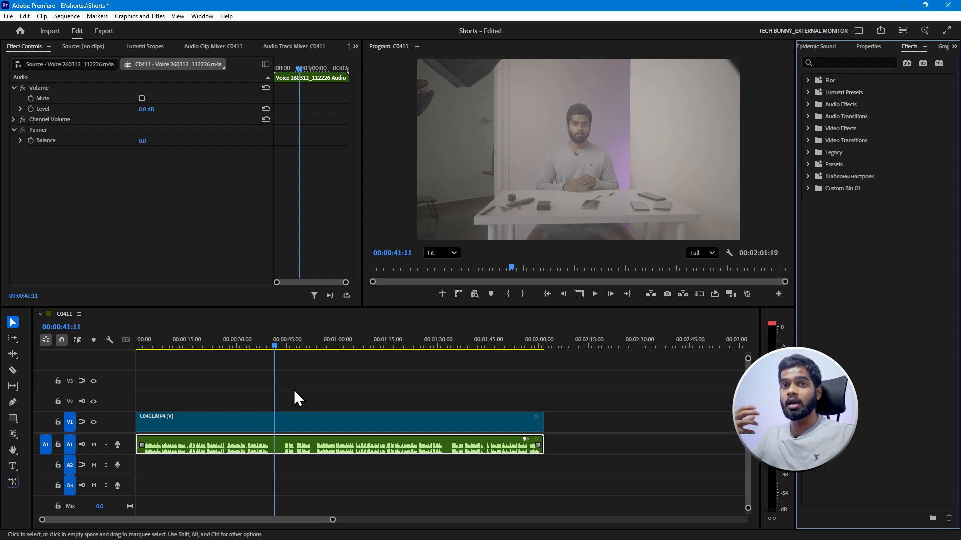
pyautogui.hotkey('ctrl', 's')
pyautogui.click(287, 460)
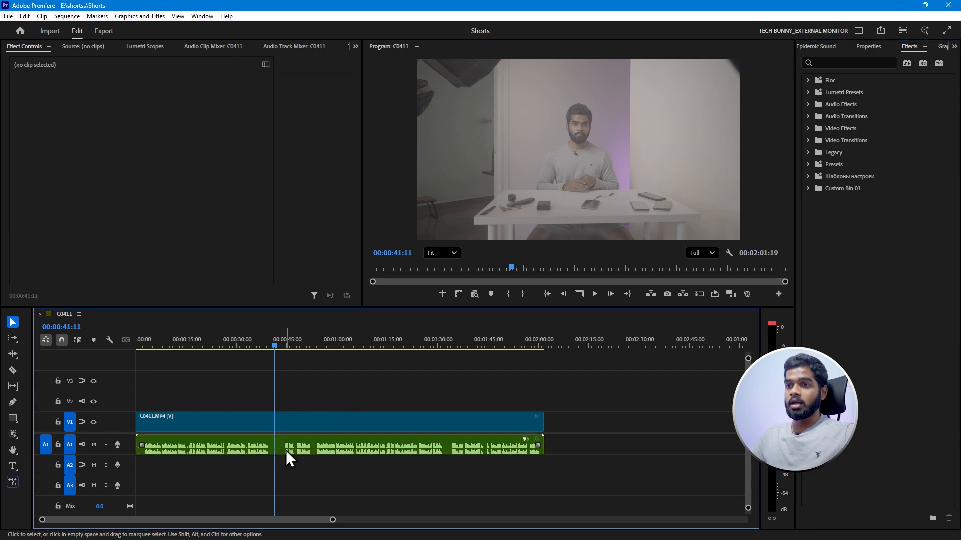
# Inspect the rendered voice clip's effects and compare the original and rendered voice files in the project's media.
pyautogui.click(288, 446)
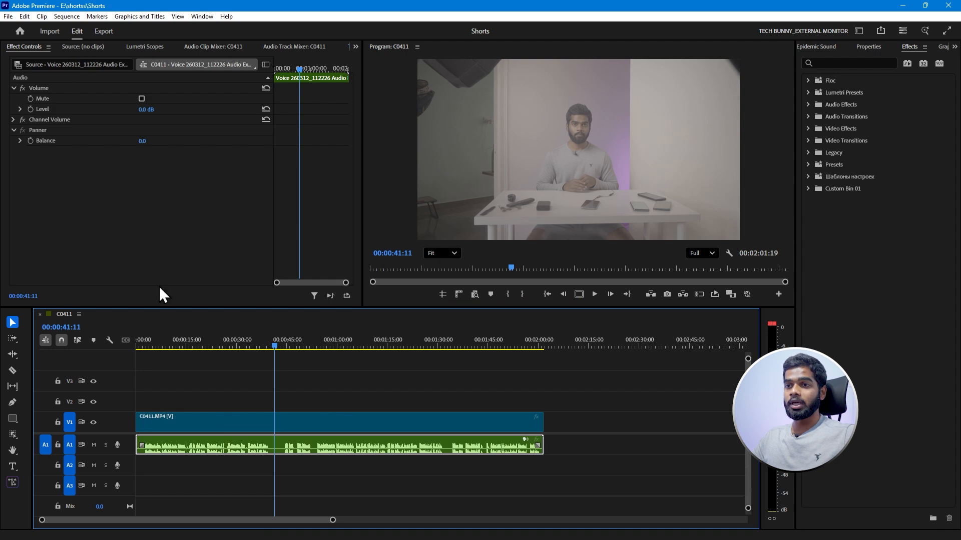
pyautogui.click(365, 389)
pyautogui.click(952, 46)
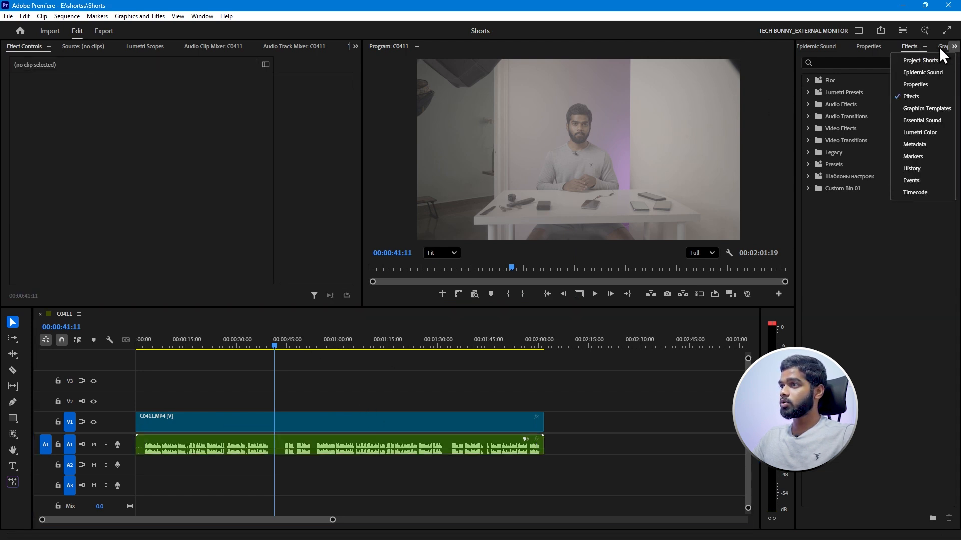
pyautogui.click(908, 61)
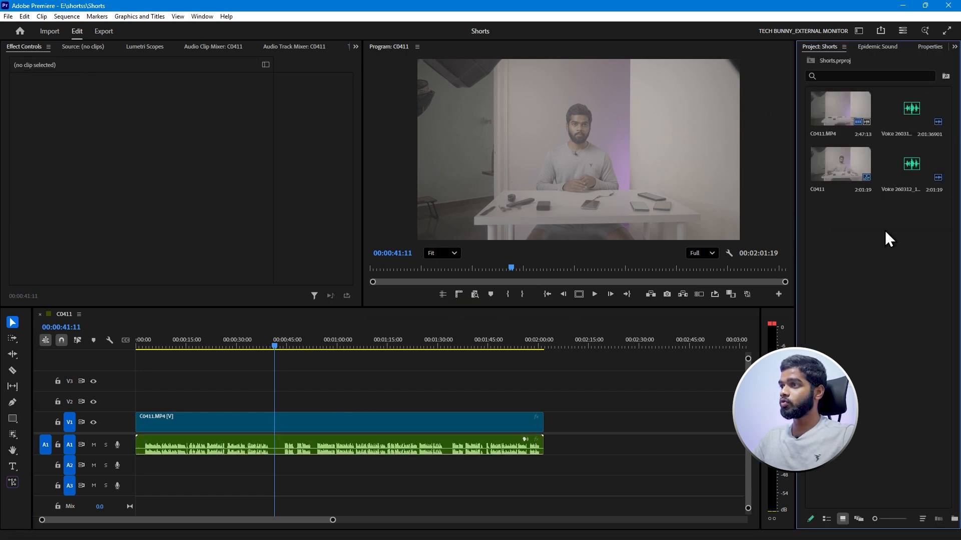
pyautogui.click(909, 113)
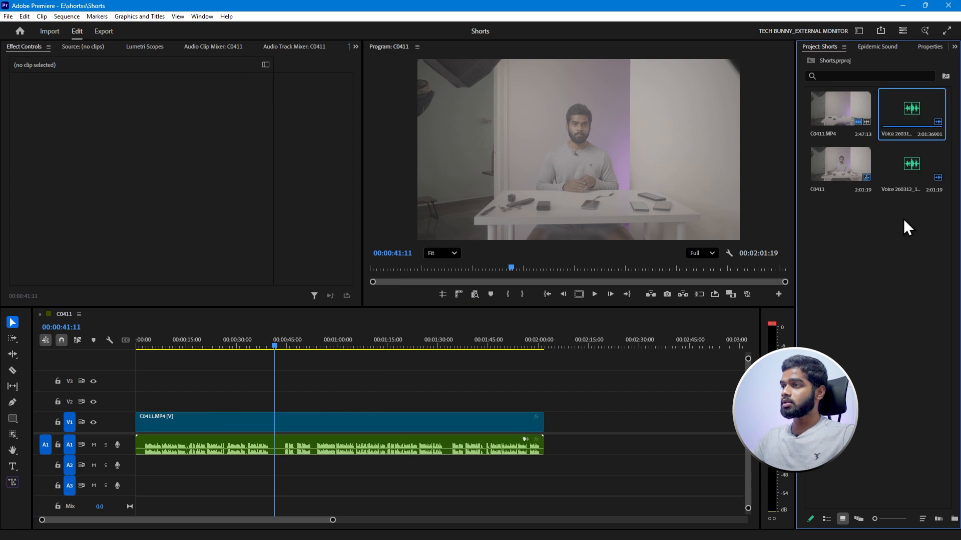
pyautogui.click(905, 175)
# Change the sequence's frame size to 1080 horizontal by 1920 vertical, accepting deletion of its previews, and save the project.
pyautogui.click(204, 345)
pyautogui.click(227, 424)
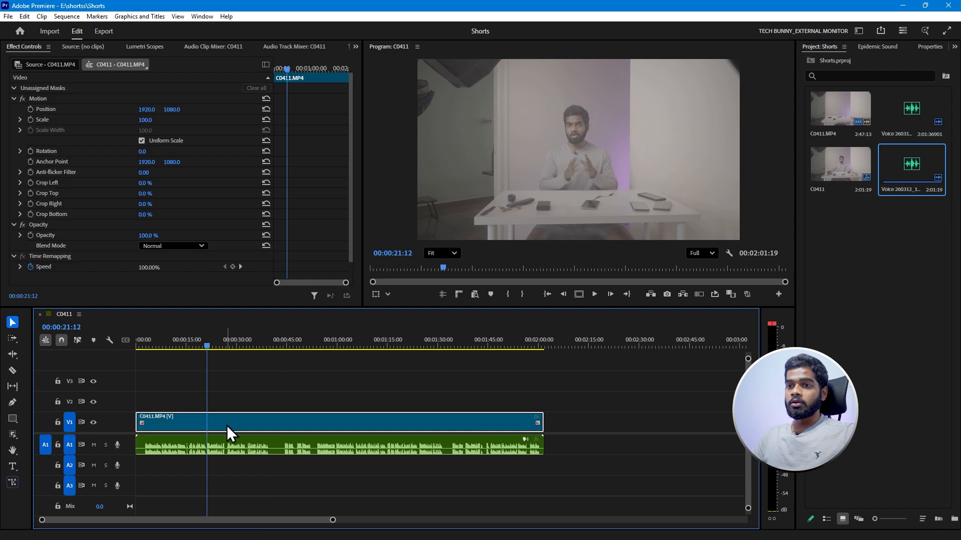
pyautogui.click(63, 17)
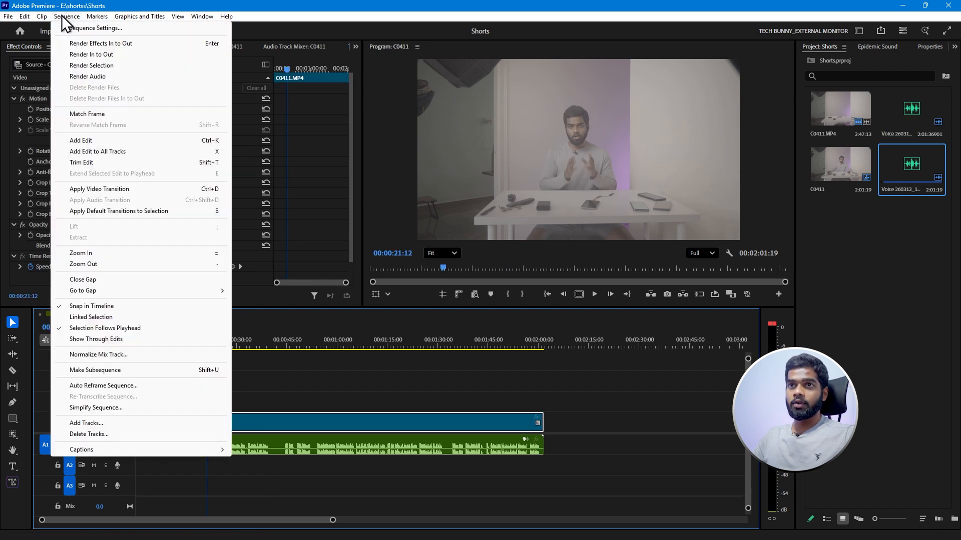
pyautogui.click(79, 27)
pyautogui.doubleClick(401, 168)
pyautogui.write('1080')
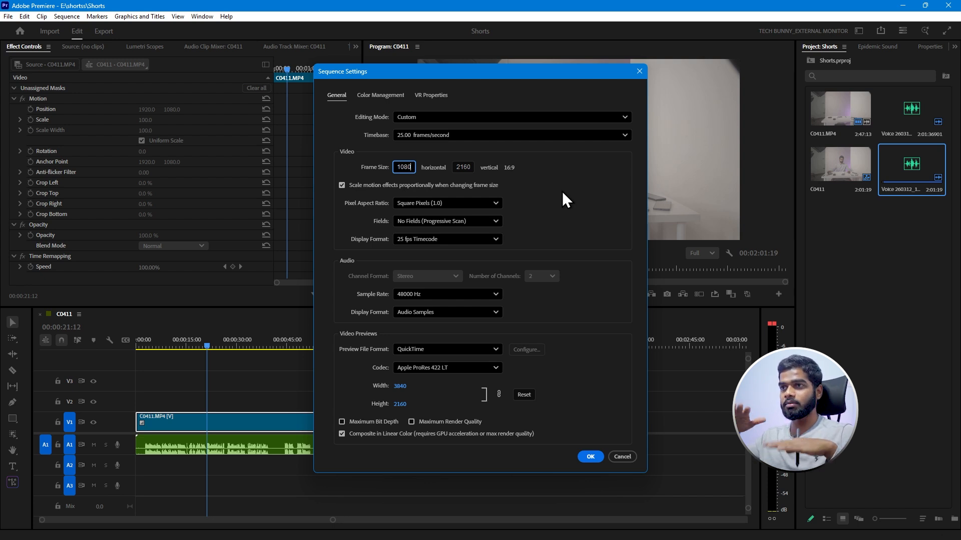
pyautogui.click(458, 165)
pyautogui.doubleClick(470, 168)
pyautogui.write('1920')
pyautogui.click(591, 179)
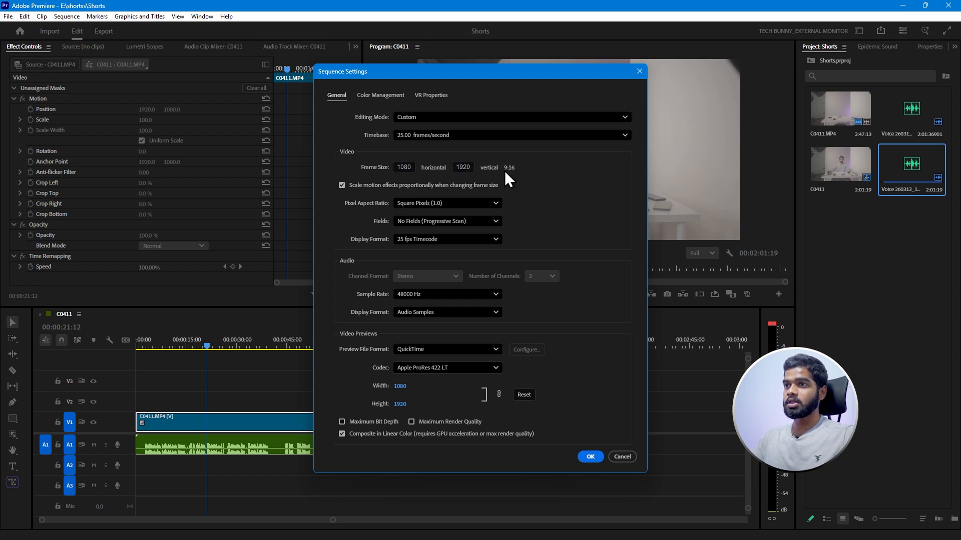
pyautogui.click(590, 458)
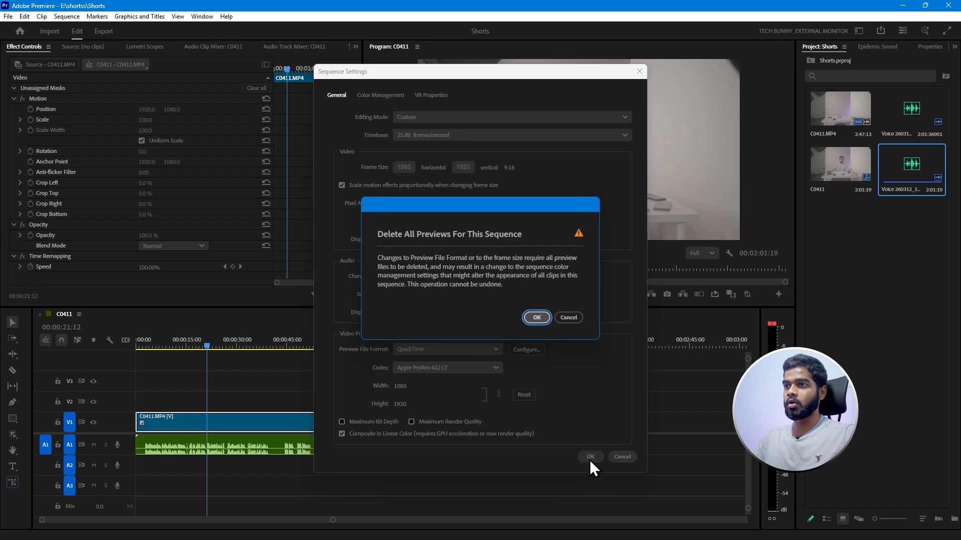
pyautogui.click(534, 318)
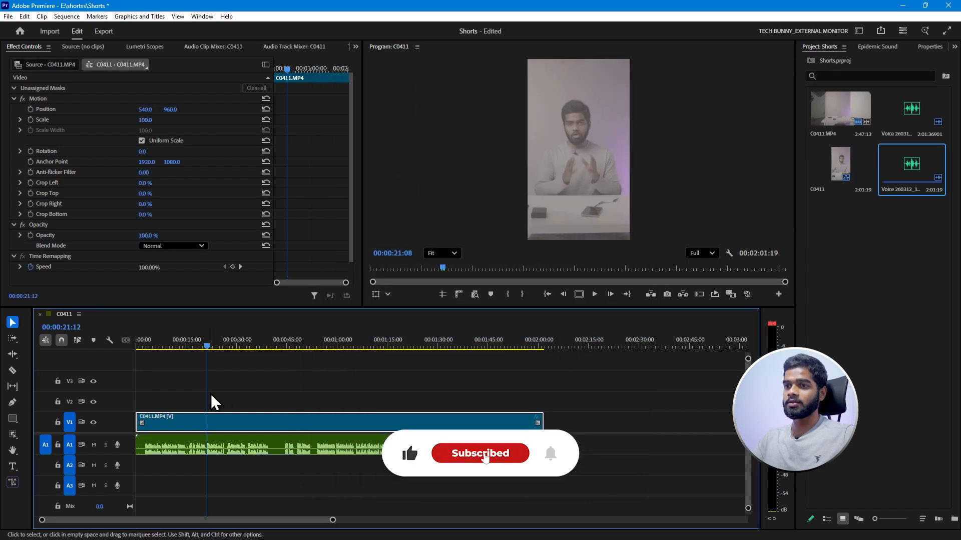
pyautogui.click(328, 393)
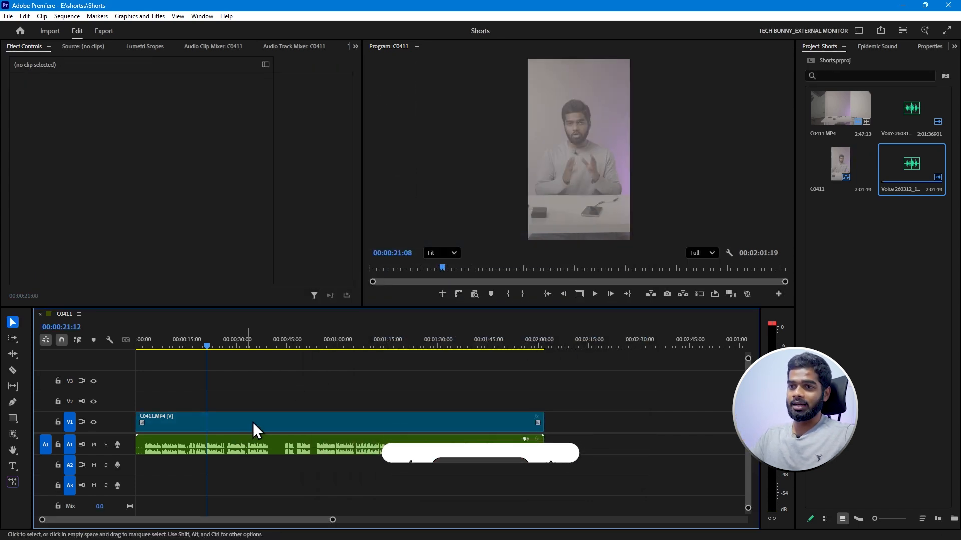
# Switch to the TECHBUNNY SHORT VIDEOS BANGLORE workspace and turn on safe margins in the program view.
pyautogui.click(253, 422)
pyautogui.click(202, 17)
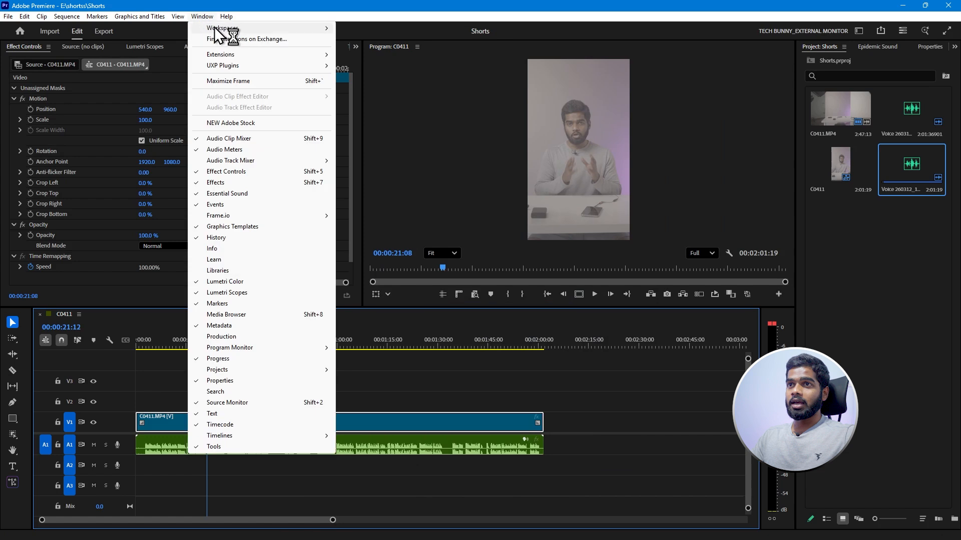
pyautogui.moveTo(214, 27)
pyautogui.click(398, 249)
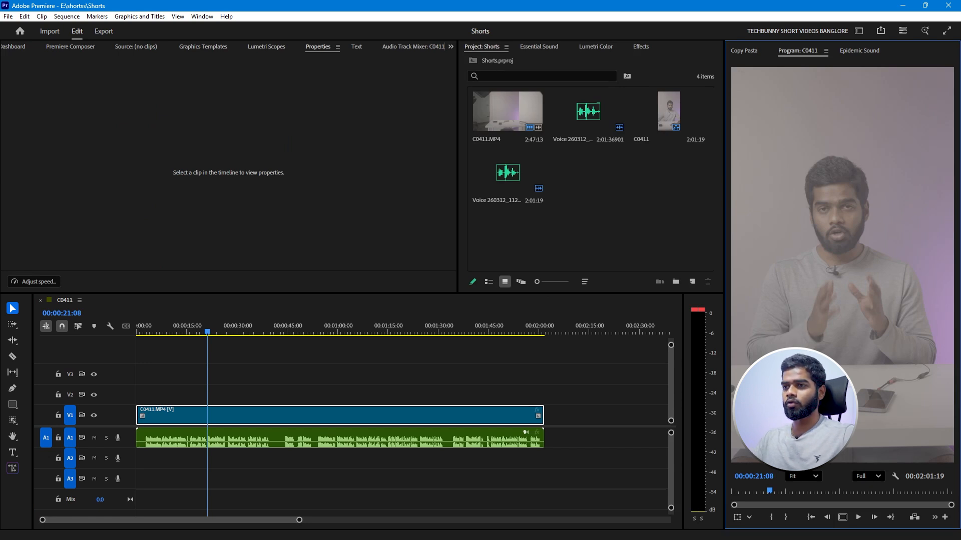
pyautogui.click(842, 519)
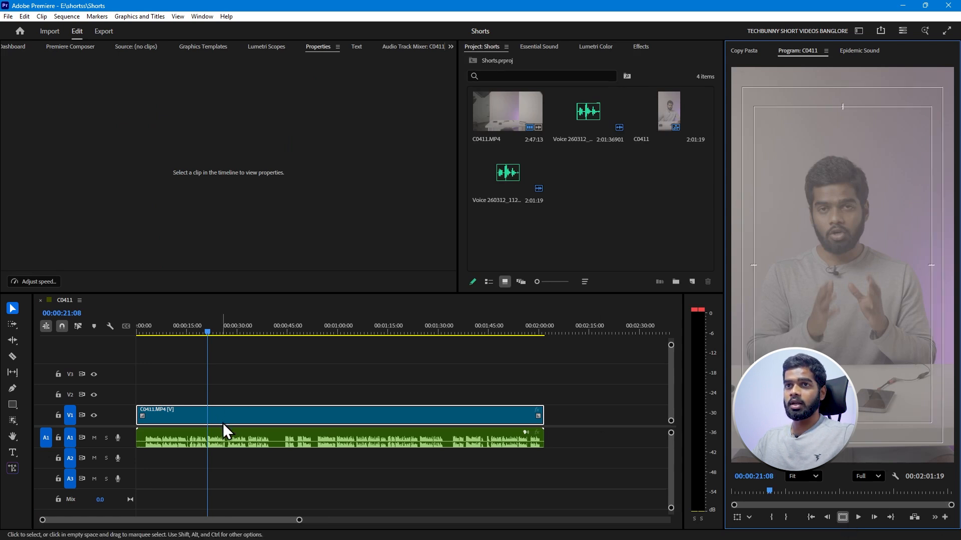
# Reframe the C0411.MP4 clip with Scale 105, vertical Position 1025 and Rotation 1.0°, and save the project.
pyautogui.click(450, 47)
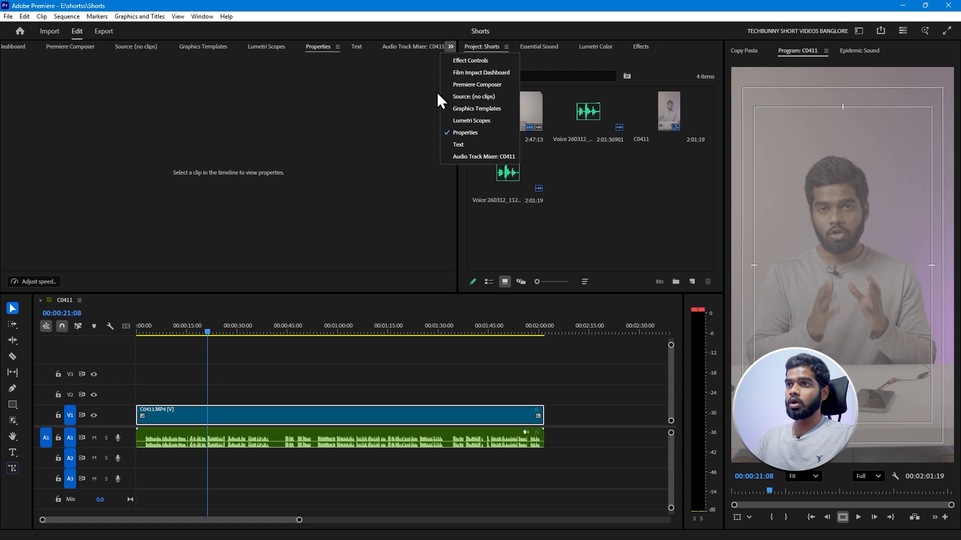
pyautogui.click(466, 61)
pyautogui.click(40, 98)
pyautogui.click(128, 121)
pyautogui.write('110')
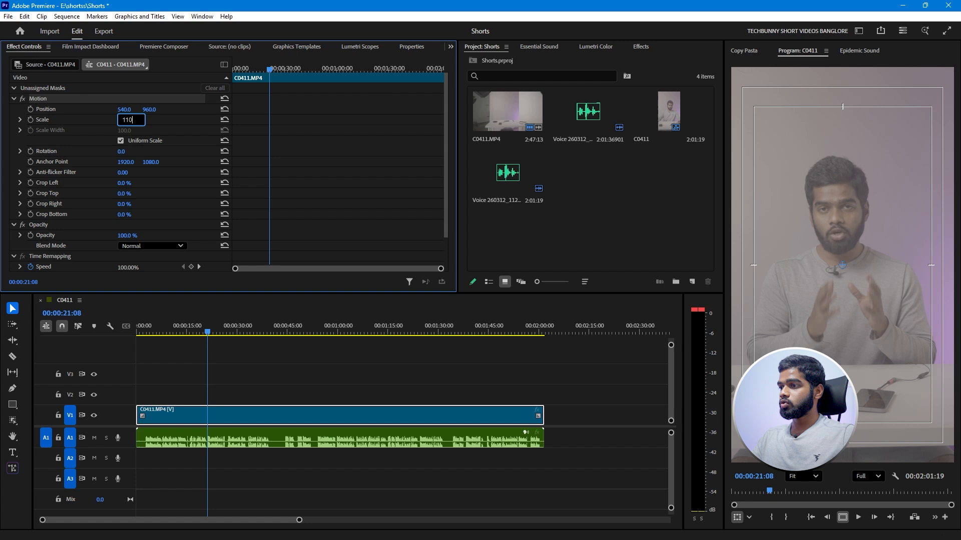
pyautogui.press('Return')
pyautogui.moveTo(146, 111); pyautogui.dragTo(162, 112)
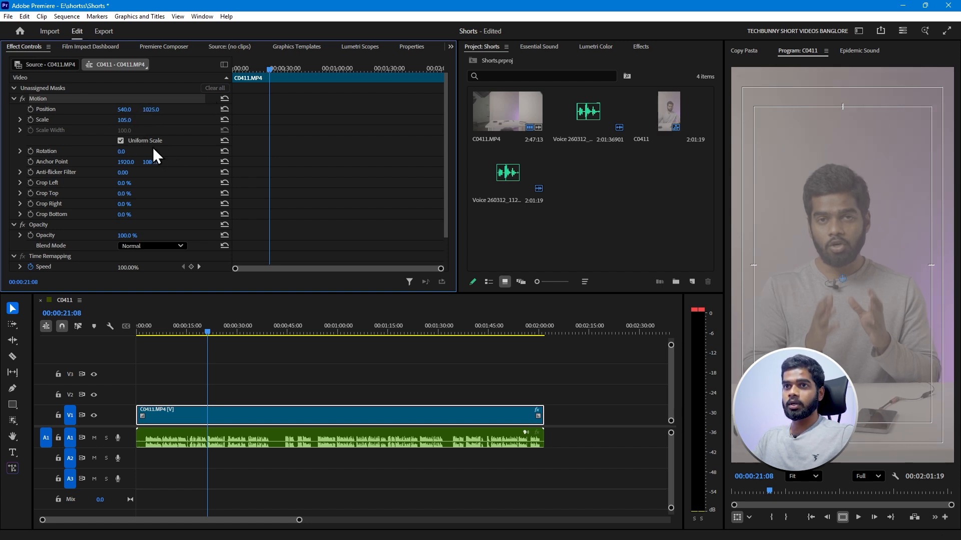
pyautogui.click(129, 379)
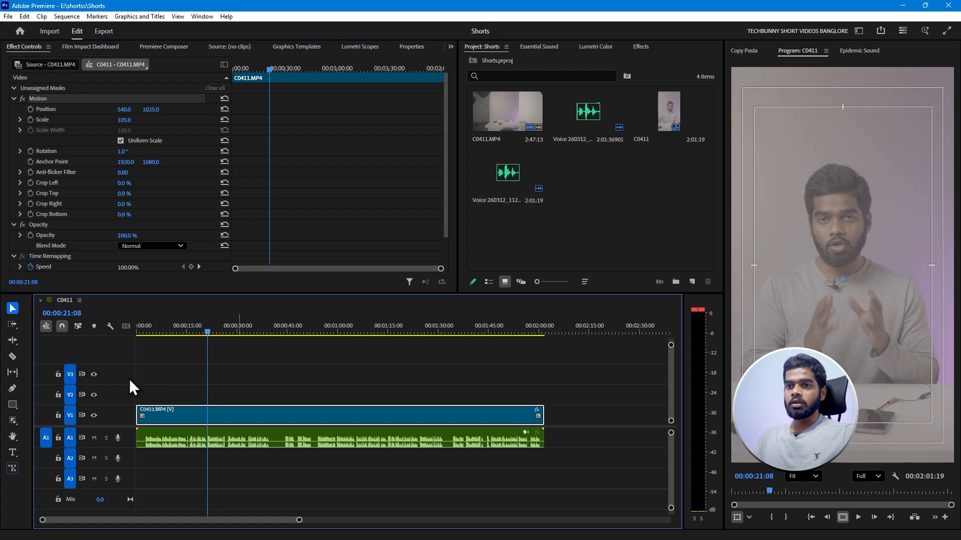
# Apply the 1_SGamut3CineSLog3_To_LC-709 input LUT from E:\Sony Luts\SLog3_SGamut3Cine to the source of the C0411.MP4 clip in Lumetri Color.
pyautogui.click(254, 419)
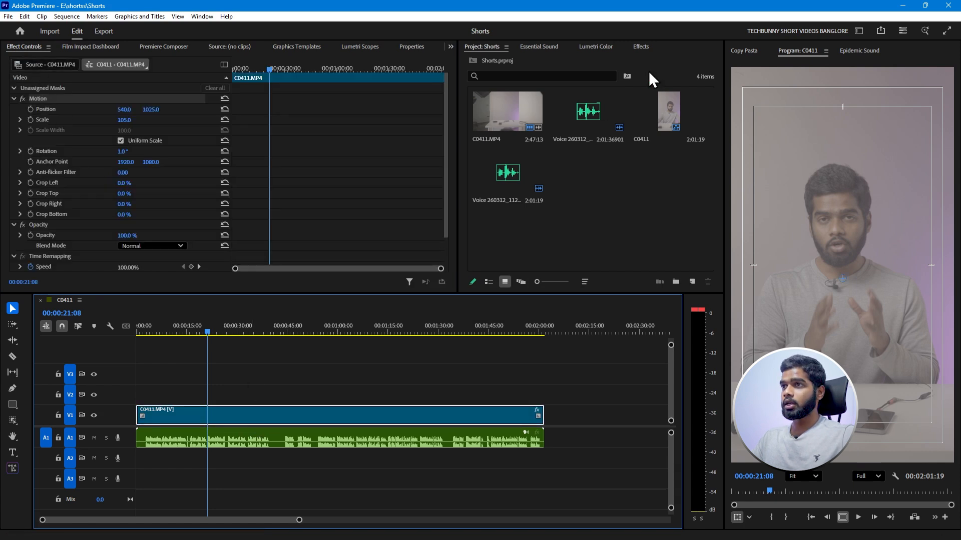
pyautogui.click(588, 48)
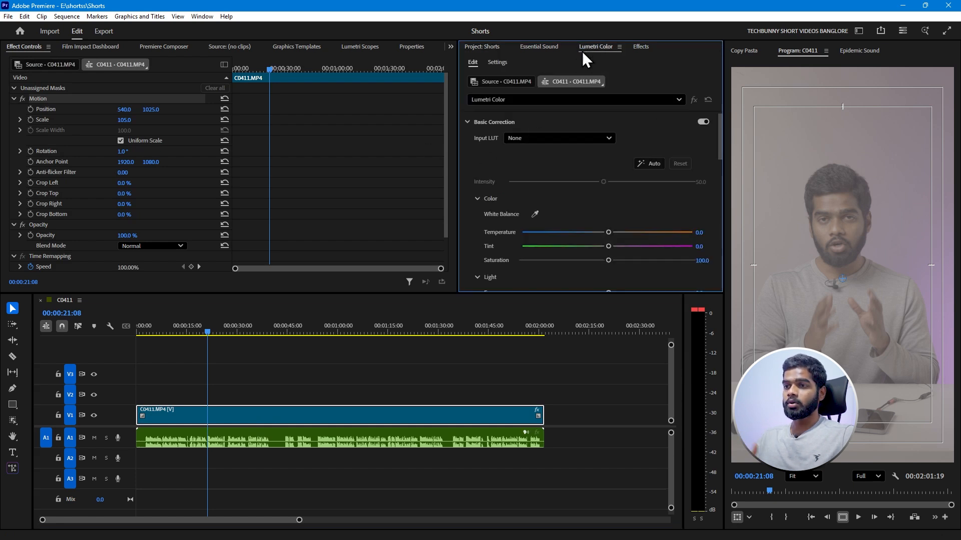
pyautogui.click(252, 408)
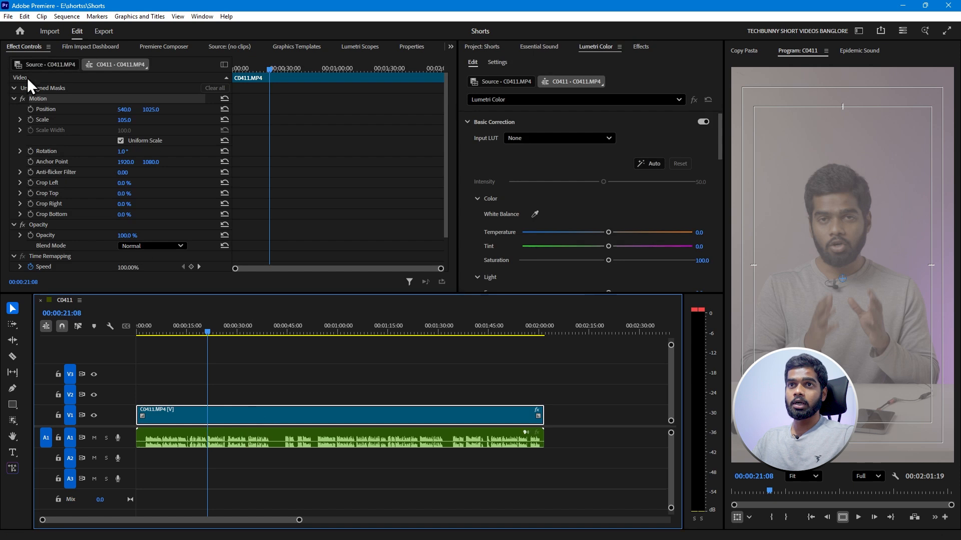
pyautogui.click(40, 67)
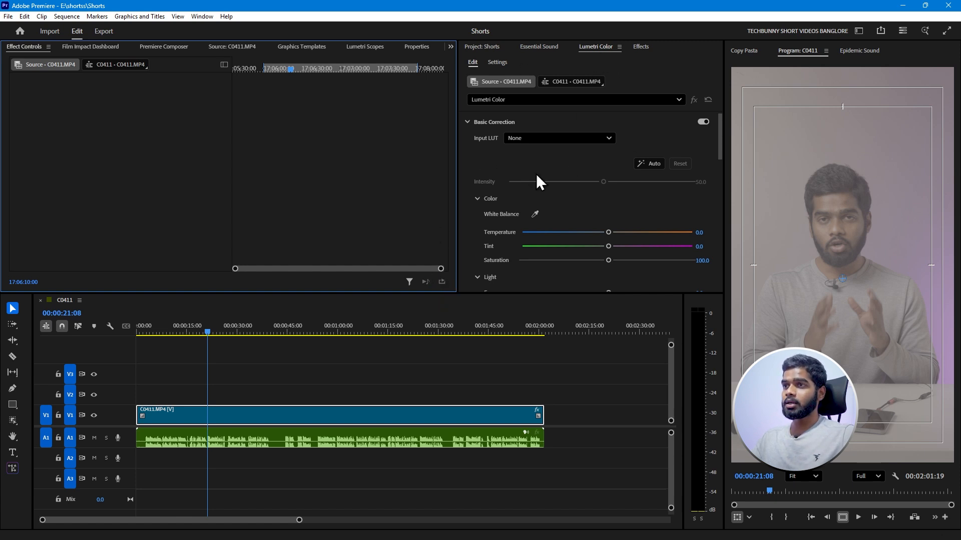
pyautogui.click(527, 139)
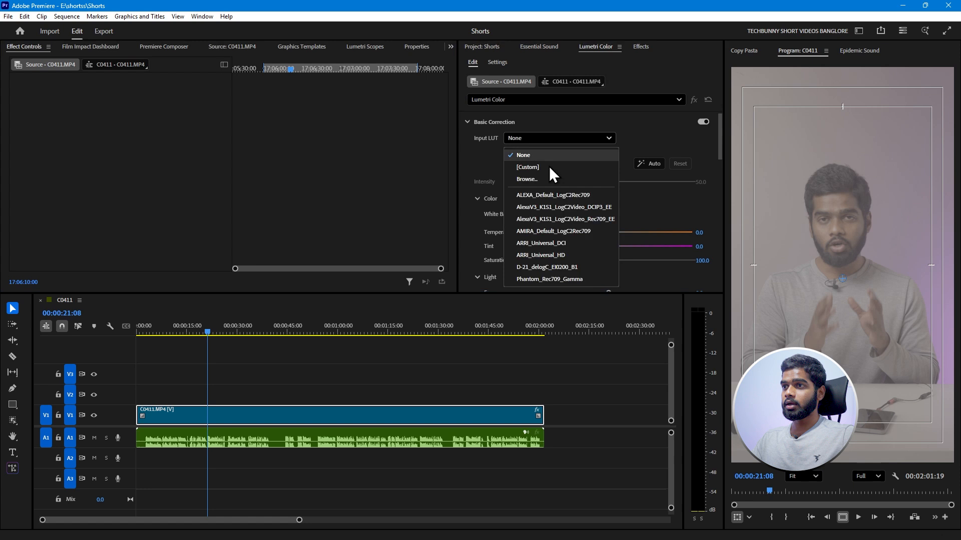
pyautogui.click(528, 179)
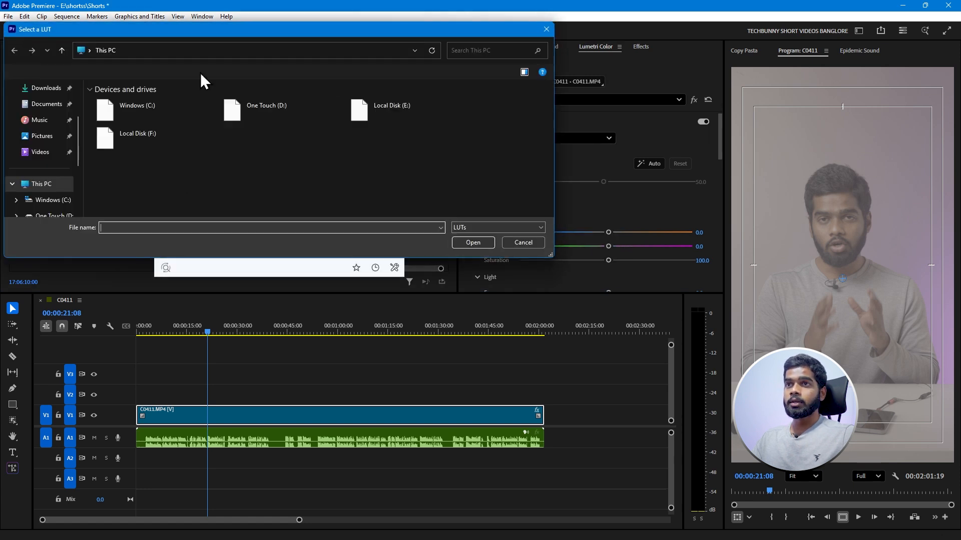
pyautogui.doubleClick(386, 113)
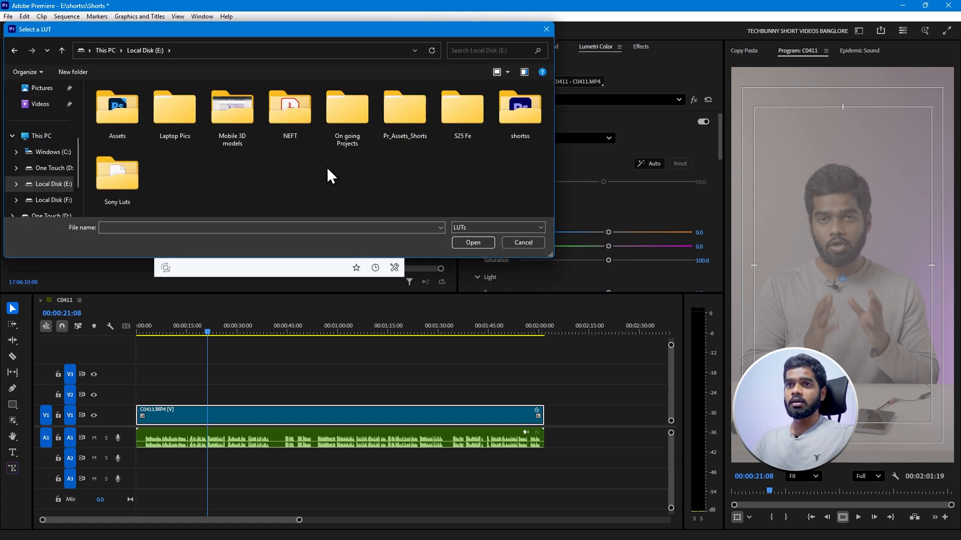
pyautogui.doubleClick(131, 154)
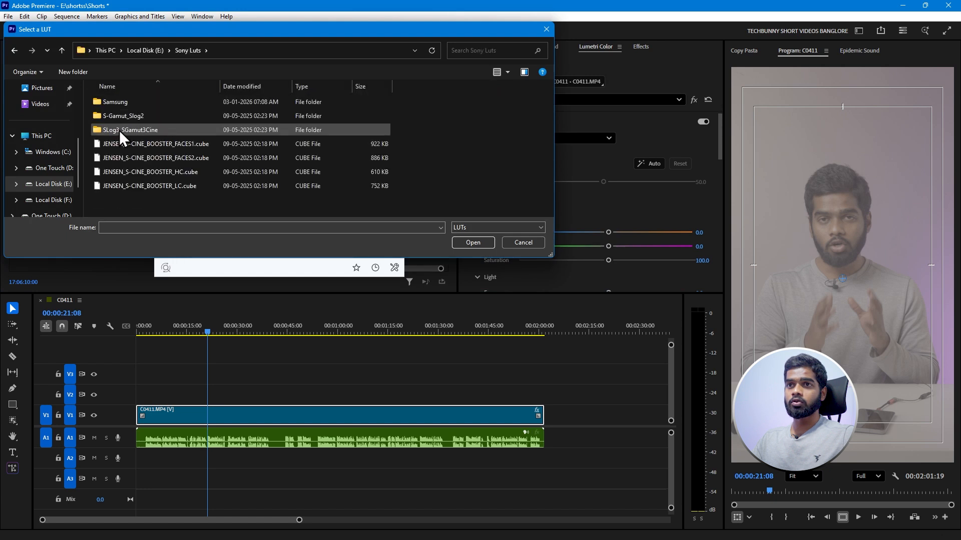
pyautogui.doubleClick(119, 130)
pyautogui.doubleClick(131, 102)
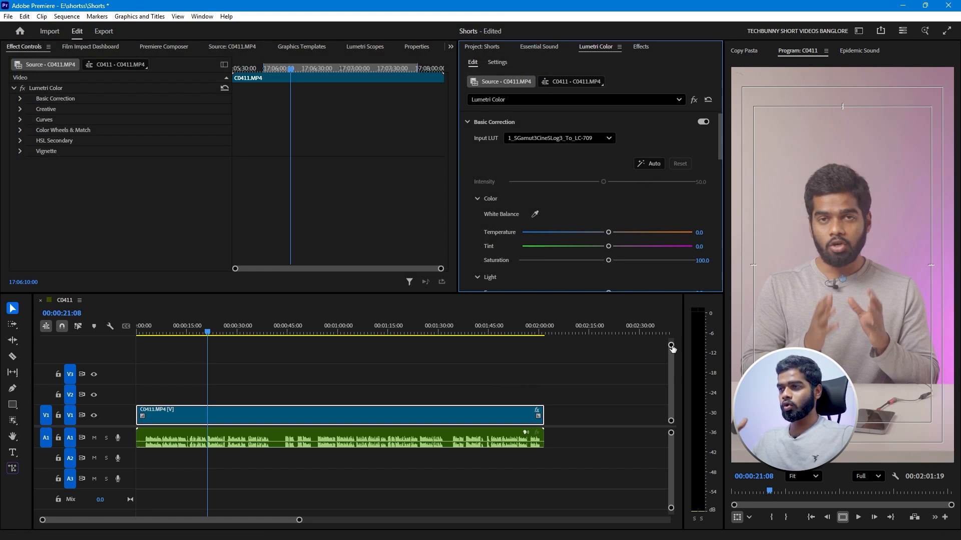
# Run the automatic basic correction on the C0411.MP4 source and set its Exposure to 0.4.
pyautogui.click(649, 164)
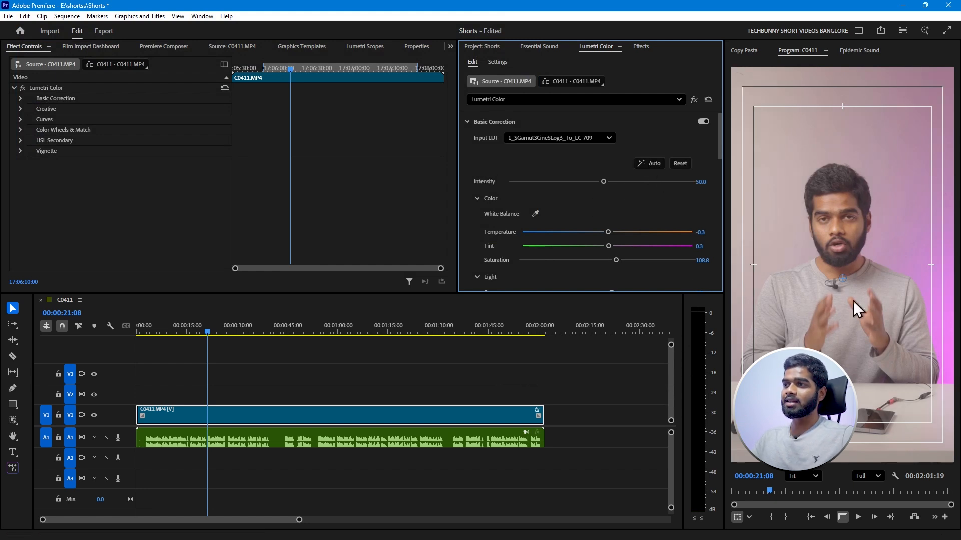
pyautogui.moveTo(719, 152); pyautogui.dragTo(716, 177)
pyautogui.click(700, 186)
pyautogui.press('BackSpace')
pyautogui.write('0.4')
pyautogui.press('Return')
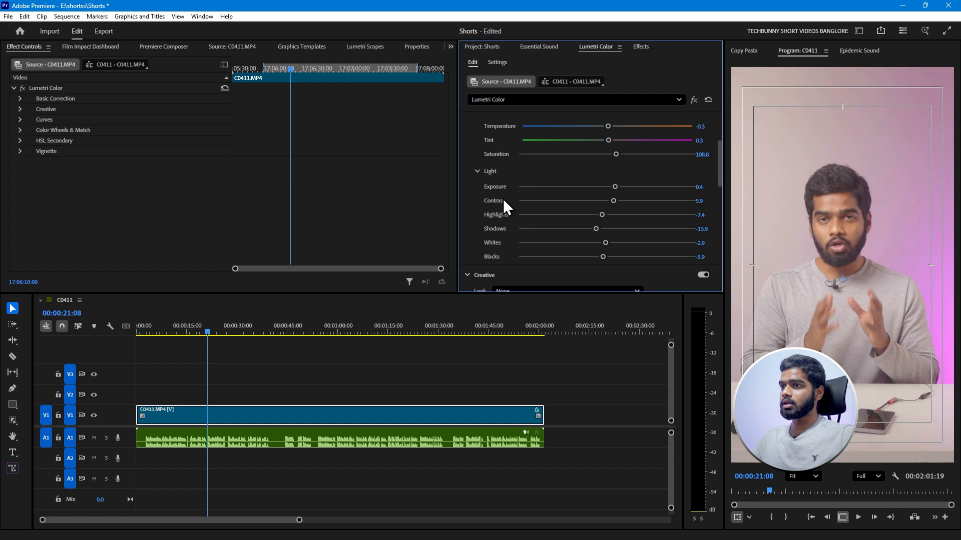
# Set the creative Sharpen adjustment of the C0411.MP4 source to 25 and save the project.
pyautogui.moveTo(719, 187); pyautogui.dragTo(717, 245)
pyautogui.click(701, 246)
pyautogui.write('26')
pyautogui.press('Return')
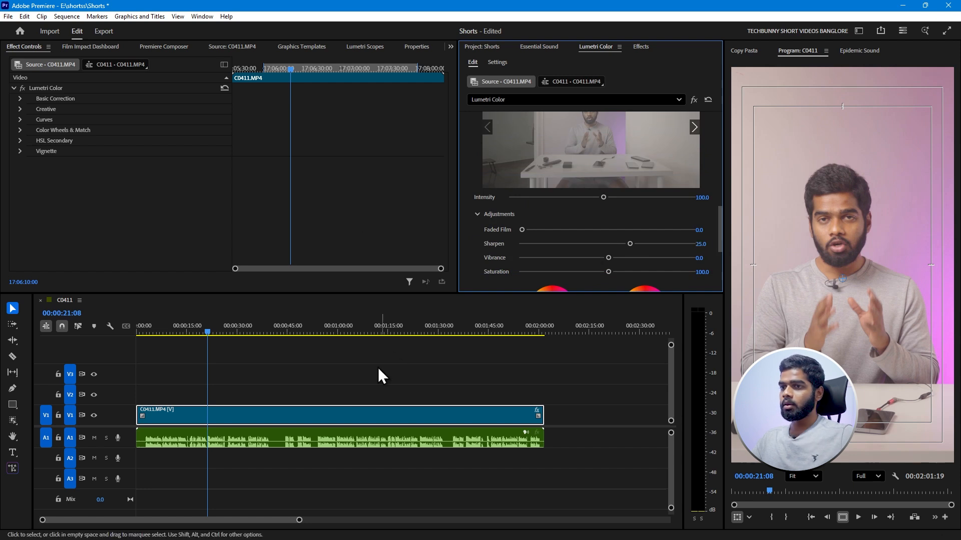
pyautogui.click(240, 419)
pyautogui.hotkey('ctrl', 's')
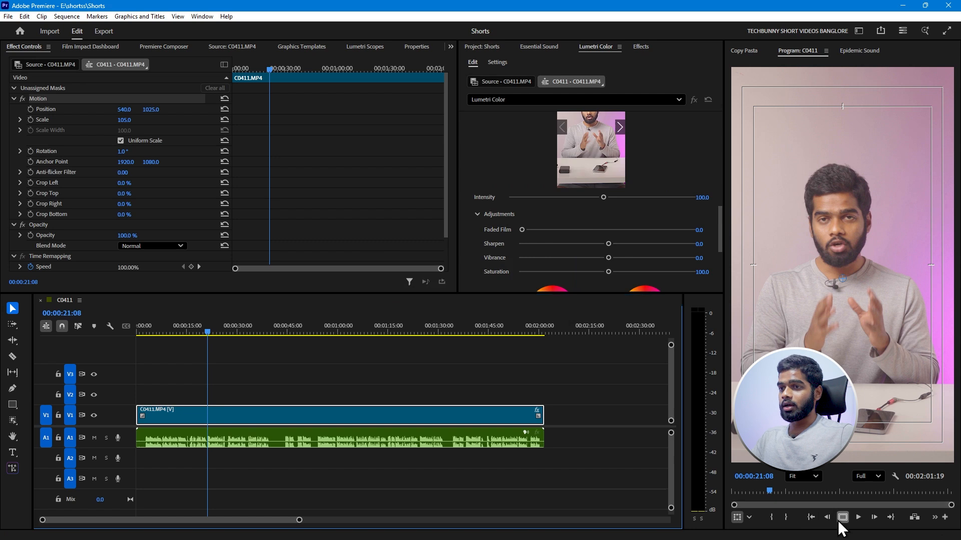
# Ripple-trim the silent opening of the C0411 sequence up to about 00:00:02:23, where the speech starts, and save the project.
pyautogui.click(173, 332)
pyautogui.click(137, 332)
pyautogui.click(201, 376)
pyautogui.press('=')
pyautogui.press('=')
pyautogui.press('=')
pyautogui.press('=')
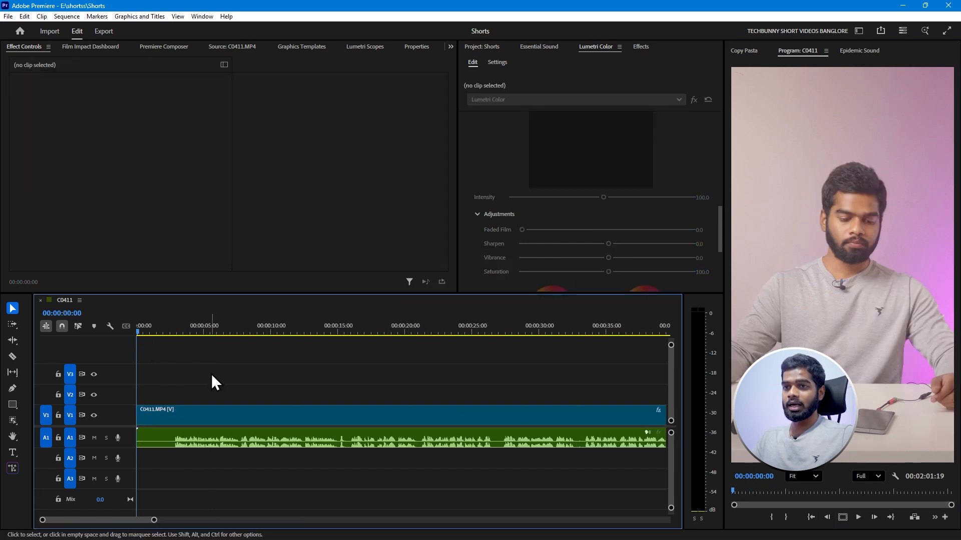
pyautogui.click(291, 331)
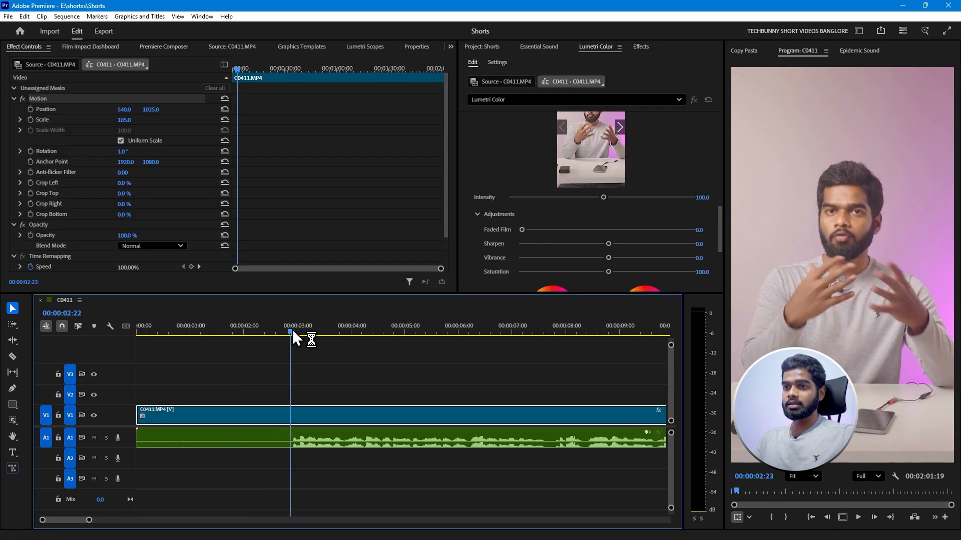
pyautogui.press('q')
pyautogui.hotkey('ctrl', 's')
pyautogui.click(245, 387)
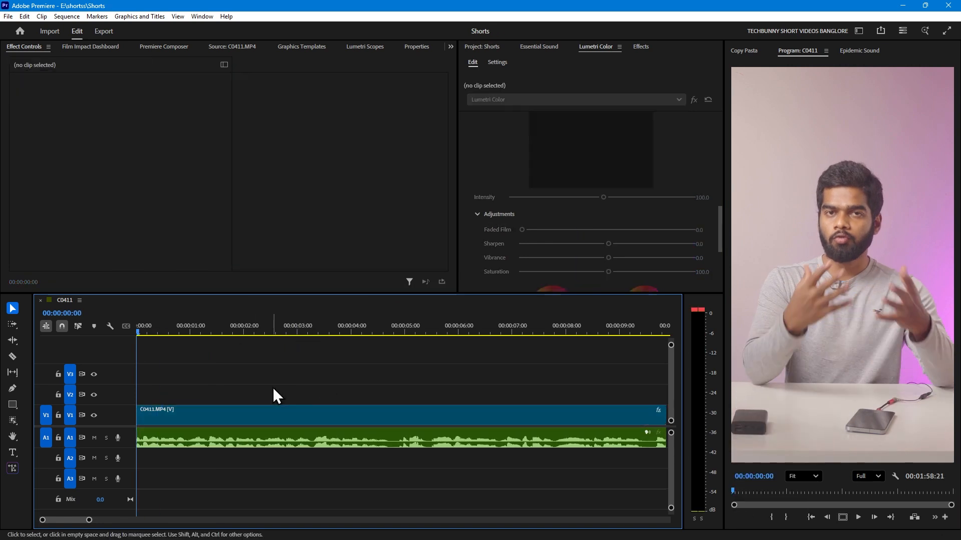
# Cut the unwanted sections out of the C0411 sequence, shortening it to 00:01:46:19, and return the playhead to the start.
pyautogui.press('-')
pyautogui.press('-')
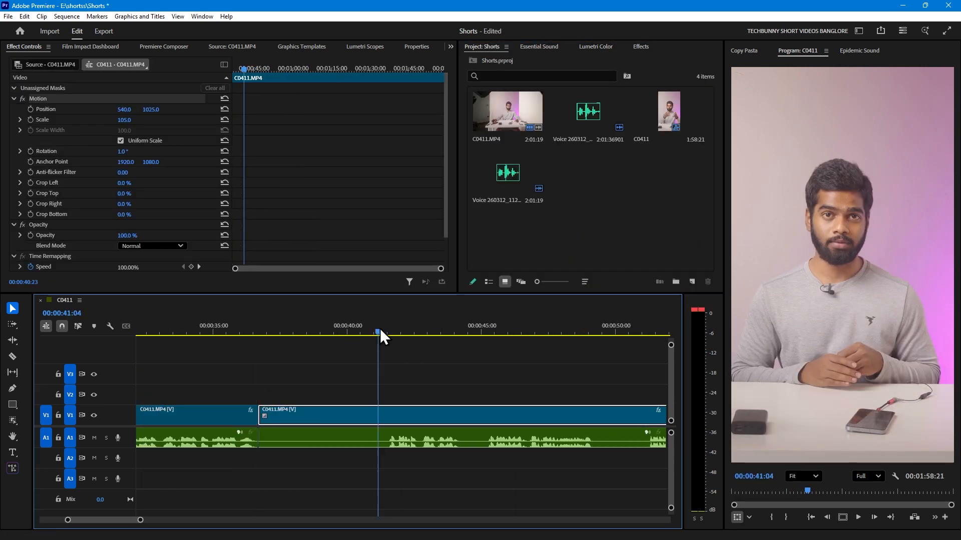
pyautogui.click(448, 329)
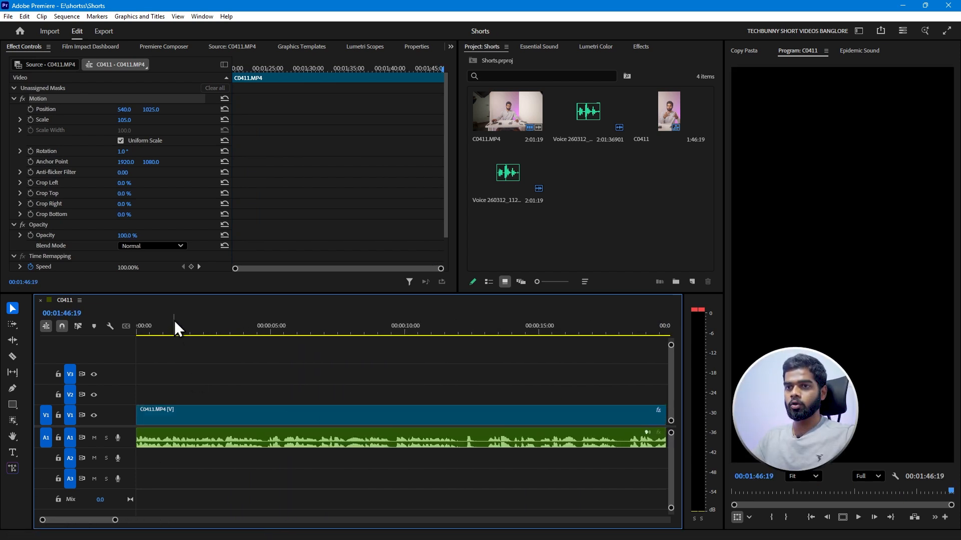
pyautogui.press('Home')
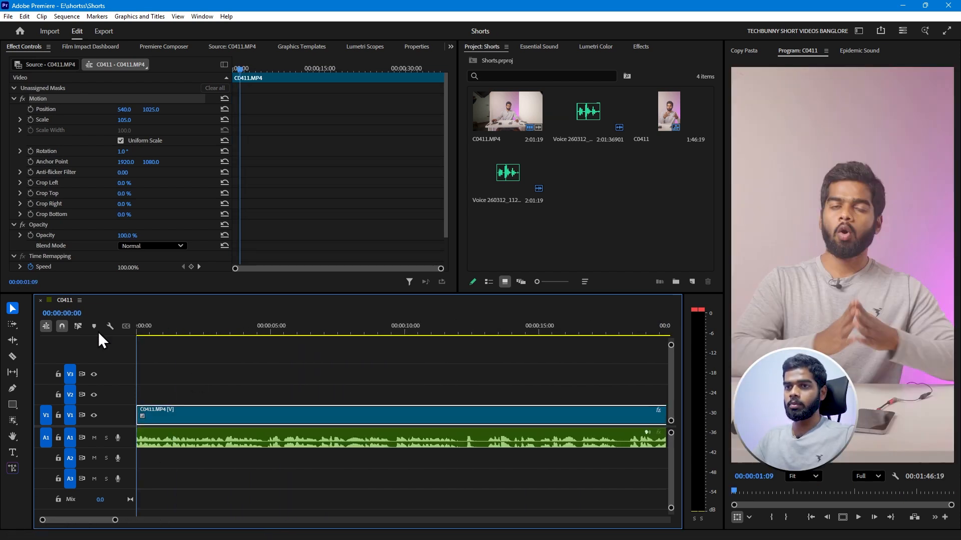
pyautogui.click(250, 390)
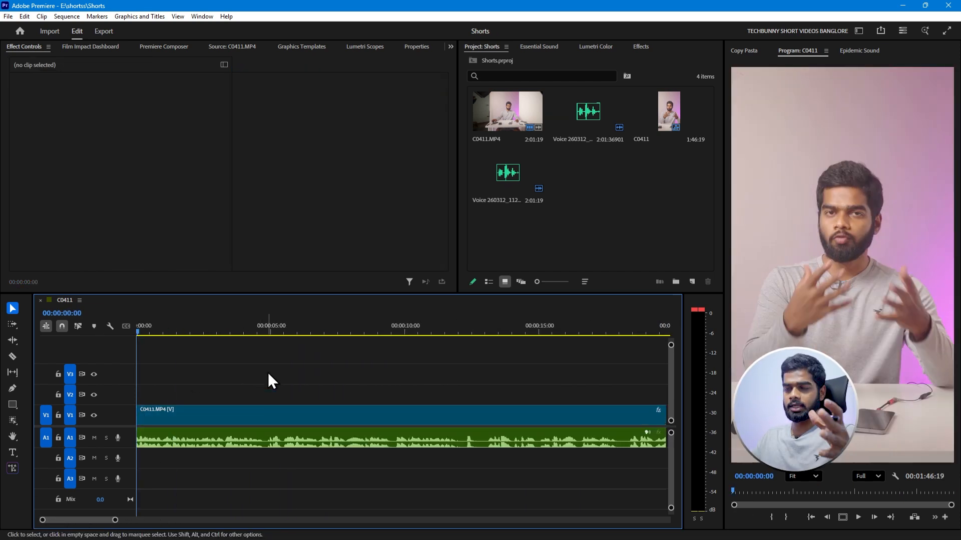